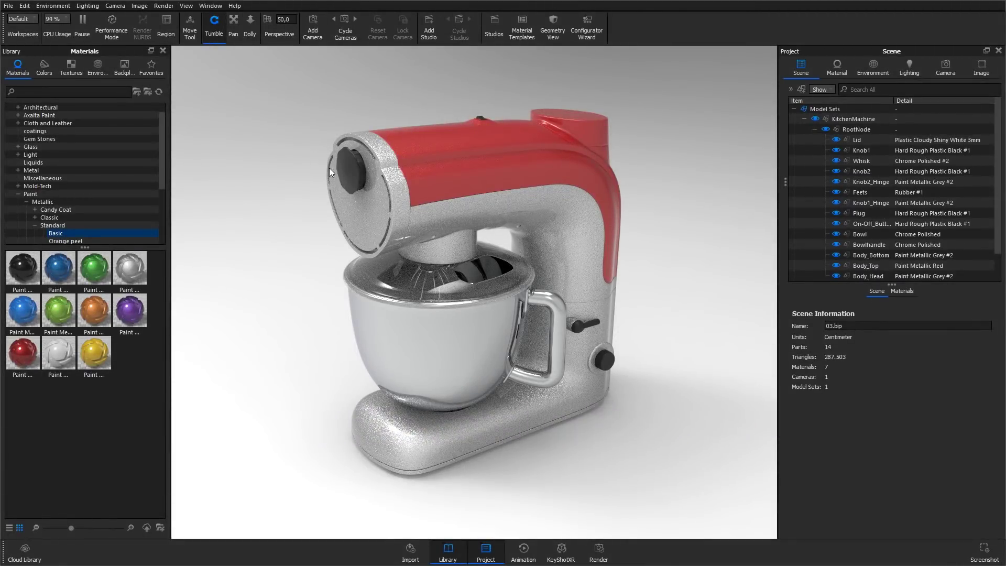
# Open the front knob's hard rough black plastic material for editing.
pyautogui.doubleClick(349, 172)
pyautogui.rightClick(351, 173)
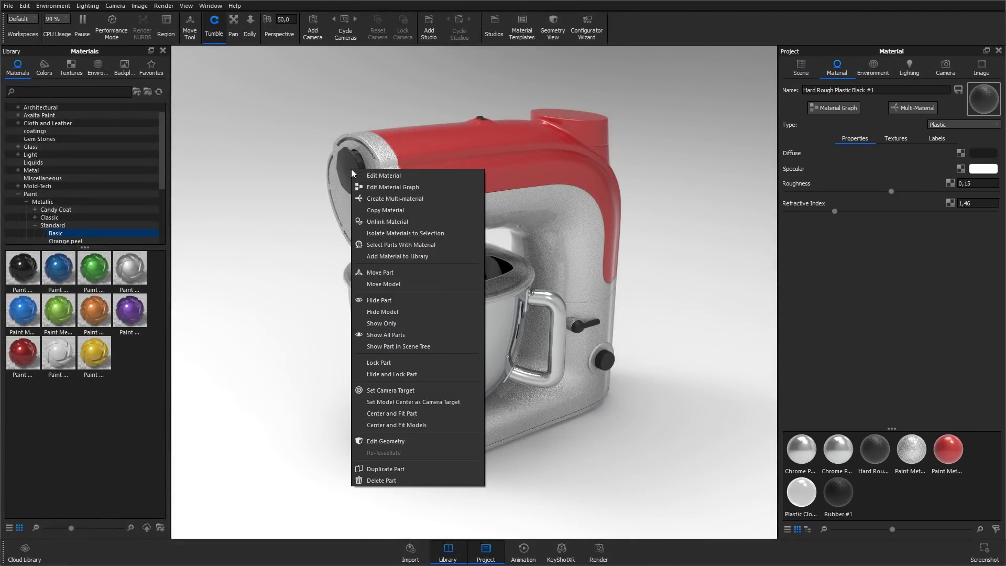
pyautogui.click(377, 179)
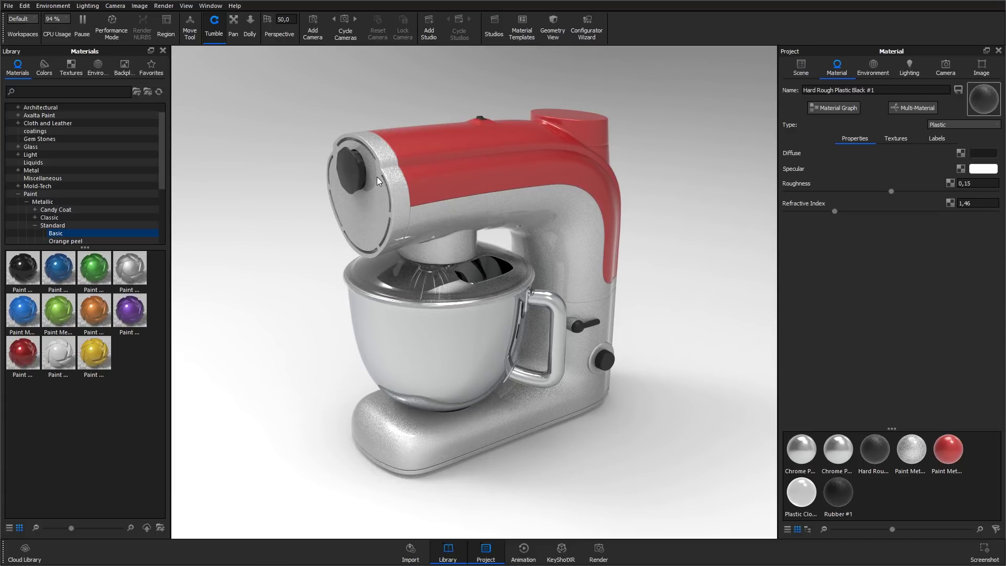
# Try the Advanced material type on the knob material and return it to Plastic.
pyautogui.click(950, 124)
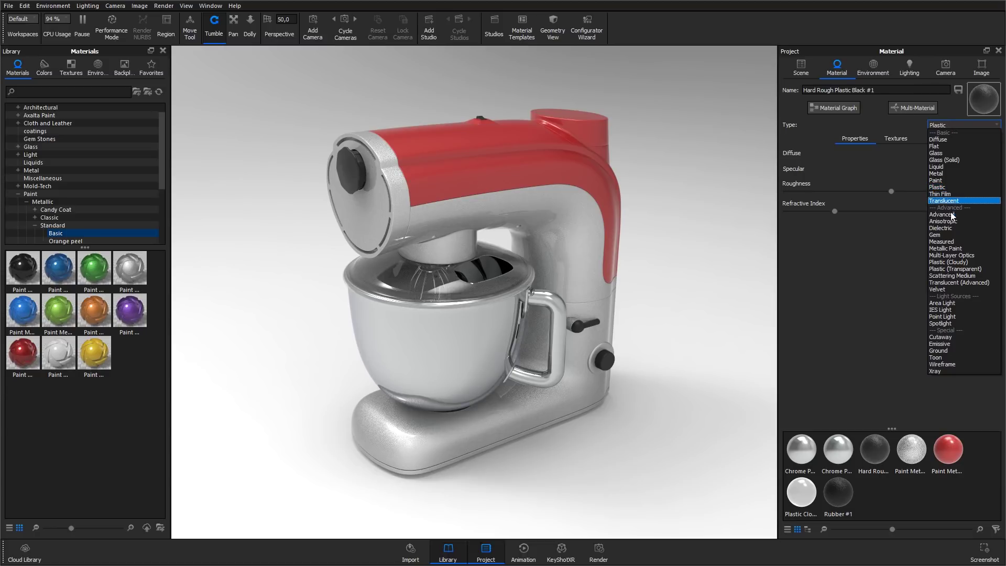
pyautogui.click(951, 215)
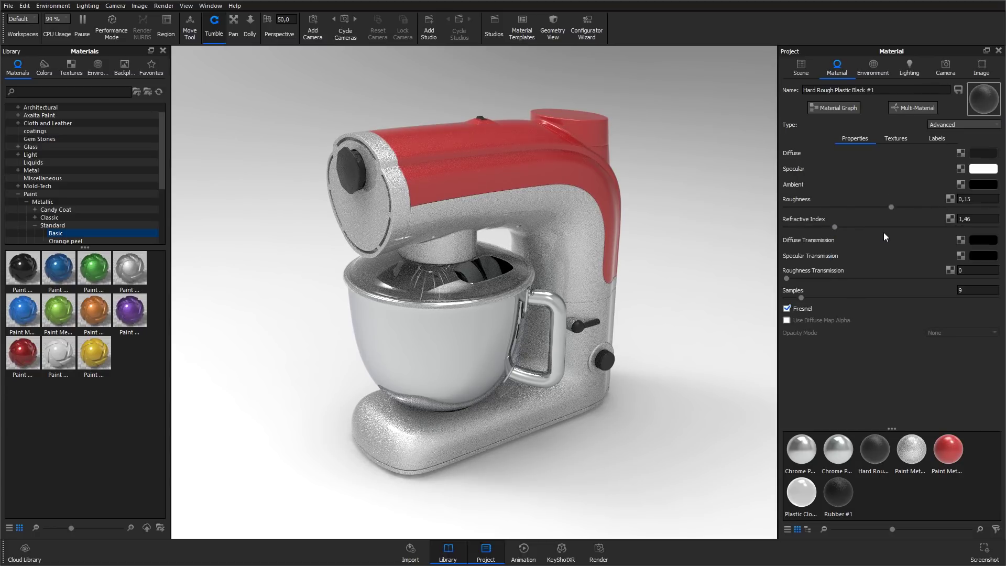
pyautogui.click(949, 125)
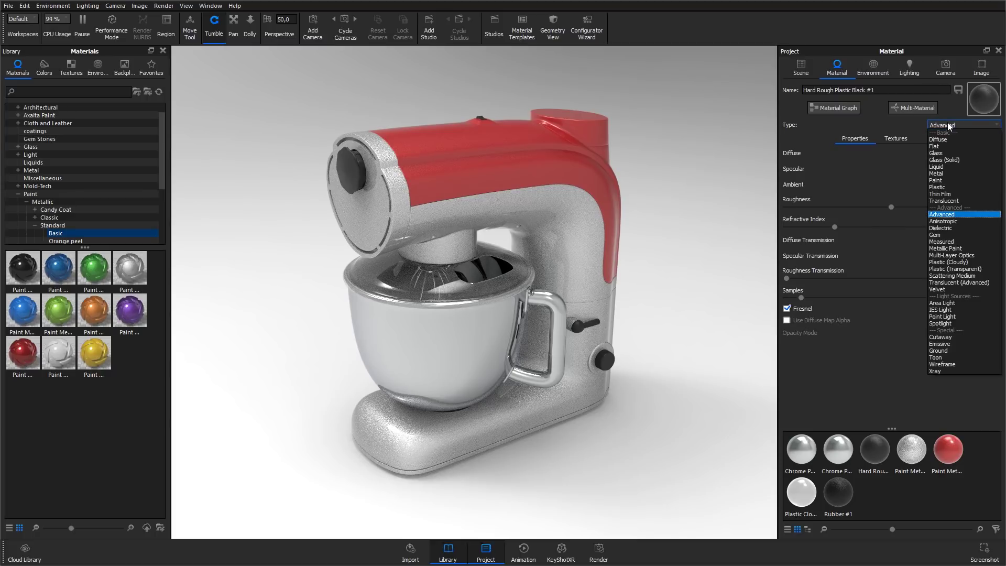
pyautogui.click(945, 187)
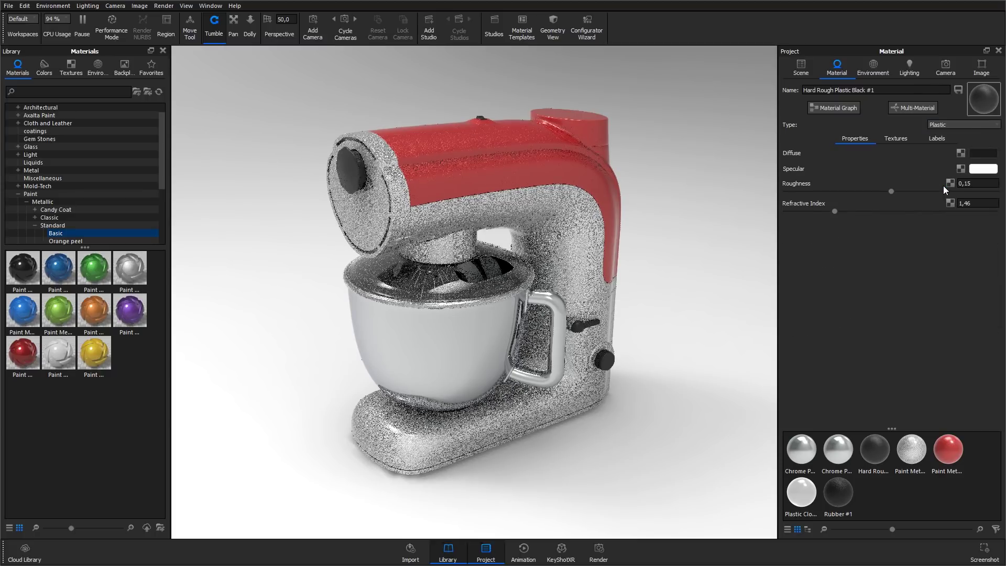
# Set the knob plastic's diffuse color to pure black with the color picker.
pyautogui.click(984, 153)
pyautogui.click(954, 66)
pyautogui.moveTo(928, 27); pyautogui.dragTo(828, 115)
pyautogui.click(911, 340)
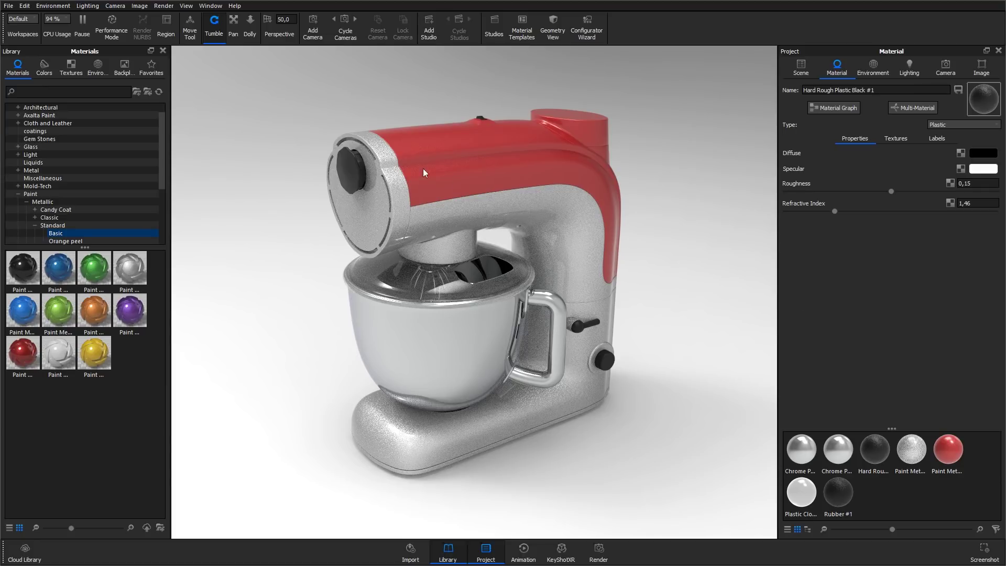
# Browse the color library to RAL CLASSIC 840 and assign color 1012 to the knob plastic's diffuse color.
pyautogui.click(42, 66)
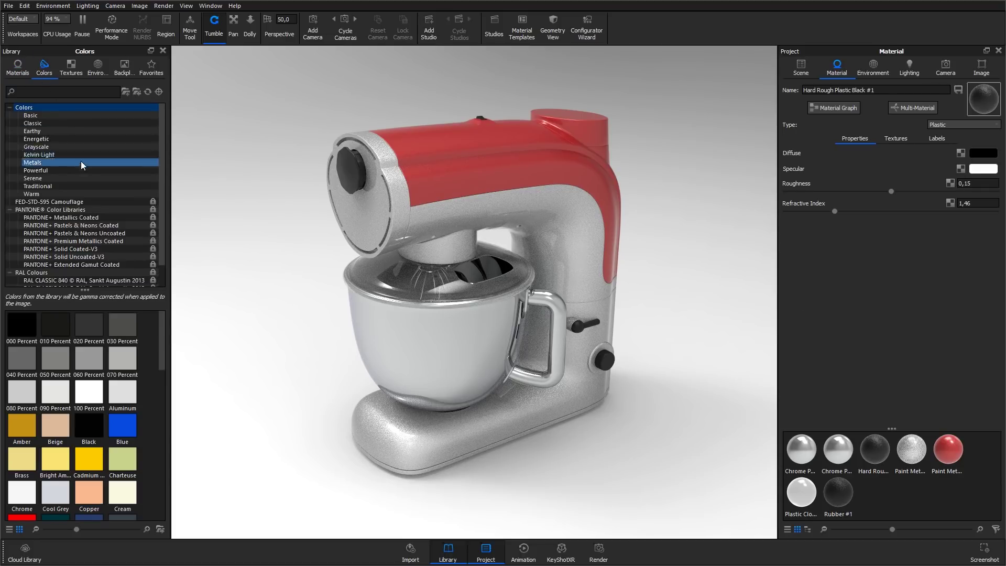
pyautogui.scroll(-1, 82, 165)
pyautogui.click(82, 193)
pyautogui.click(82, 202)
pyautogui.click(82, 209)
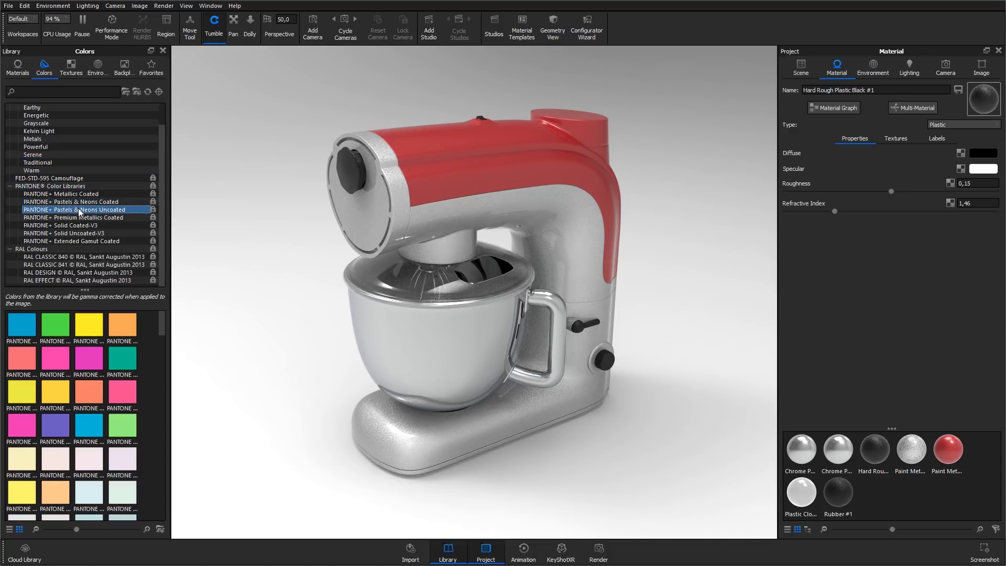
pyautogui.click(83, 217)
pyautogui.click(82, 272)
pyautogui.click(82, 257)
pyautogui.moveTo(55, 398); pyautogui.dragTo(987, 156)
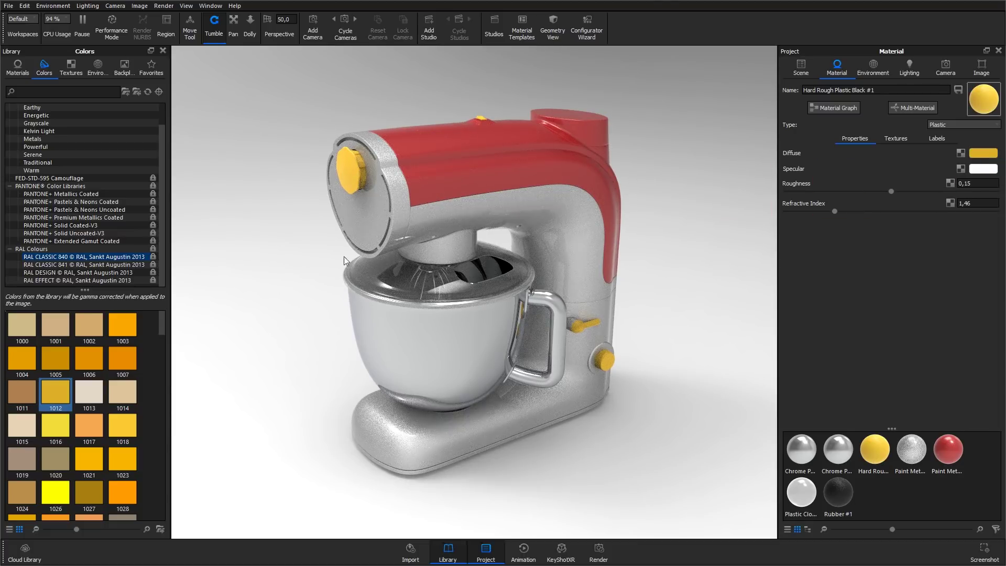
# Apply RAL color 1012 to the mixer's metallic grey body and open that paint material for editing.
pyautogui.moveTo(69, 394); pyautogui.dragTo(432, 221)
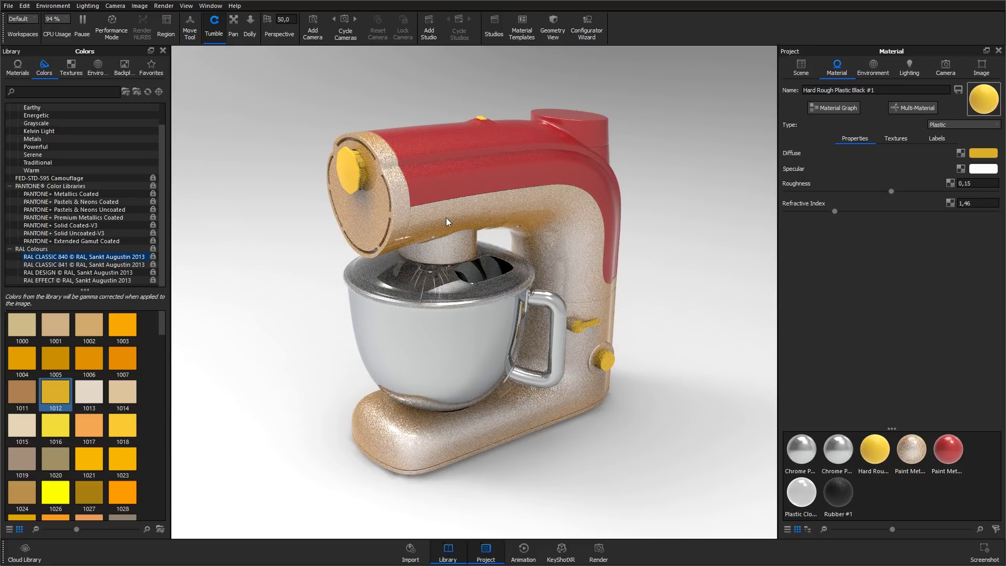
pyautogui.rightClick(447, 222)
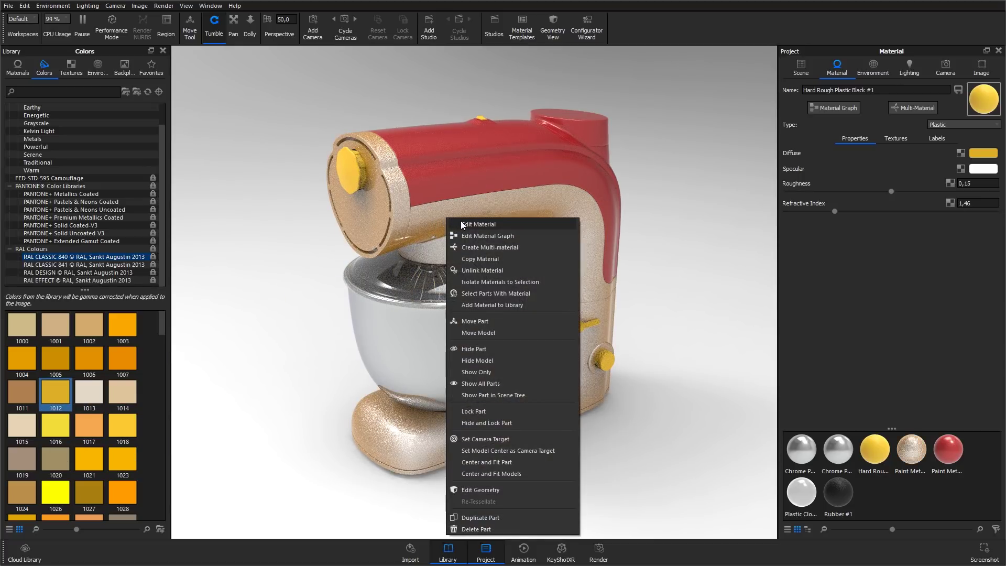
pyautogui.click(461, 224)
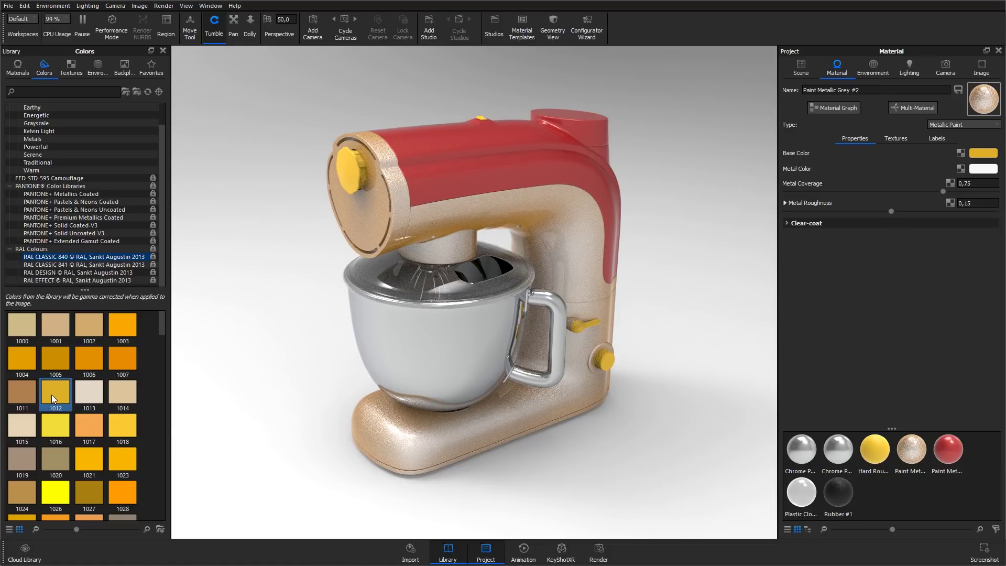
# Assign RAL color 1012 to the body paint's metal color and lighten it by lowering its saturation in HSV mode.
pyautogui.moveTo(55, 391); pyautogui.dragTo(983, 168)
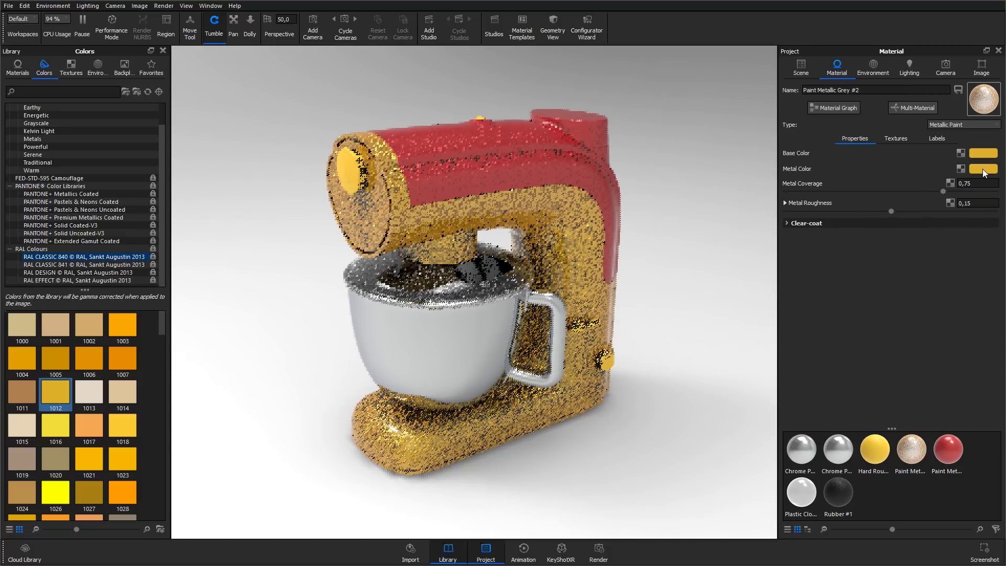
pyautogui.click(982, 169)
pyautogui.click(942, 125)
pyautogui.click(943, 137)
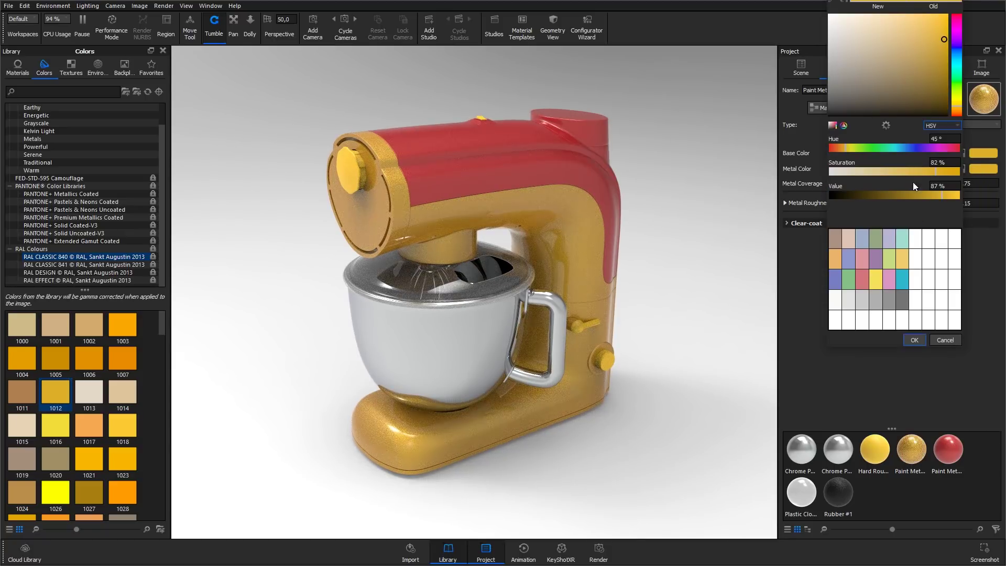
pyautogui.moveTo(935, 171); pyautogui.dragTo(888, 173)
pyautogui.click(914, 340)
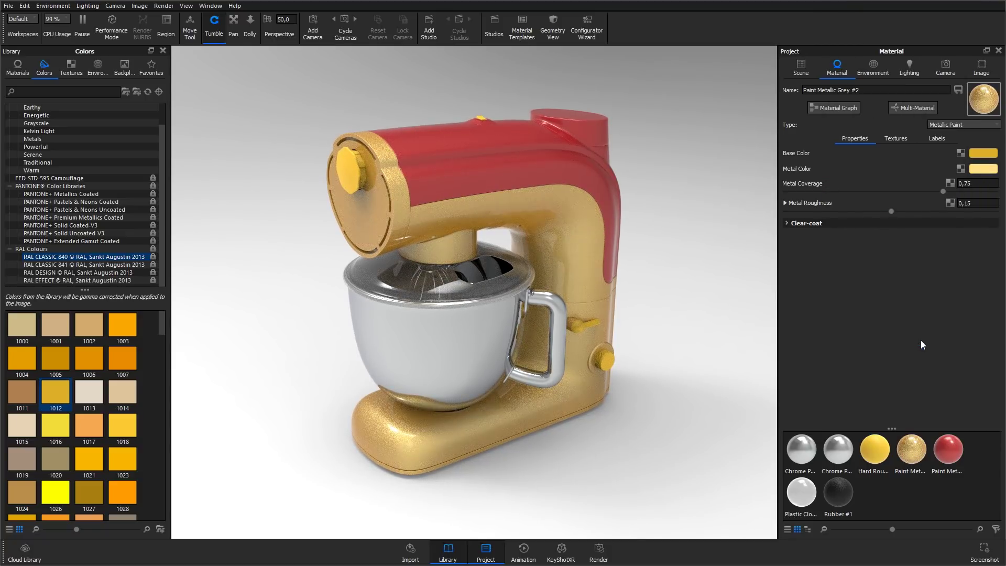
# Replace the mixer body's material with Paint Metallic Grey from the basic metallic paints in the material library.
pyautogui.click(18, 67)
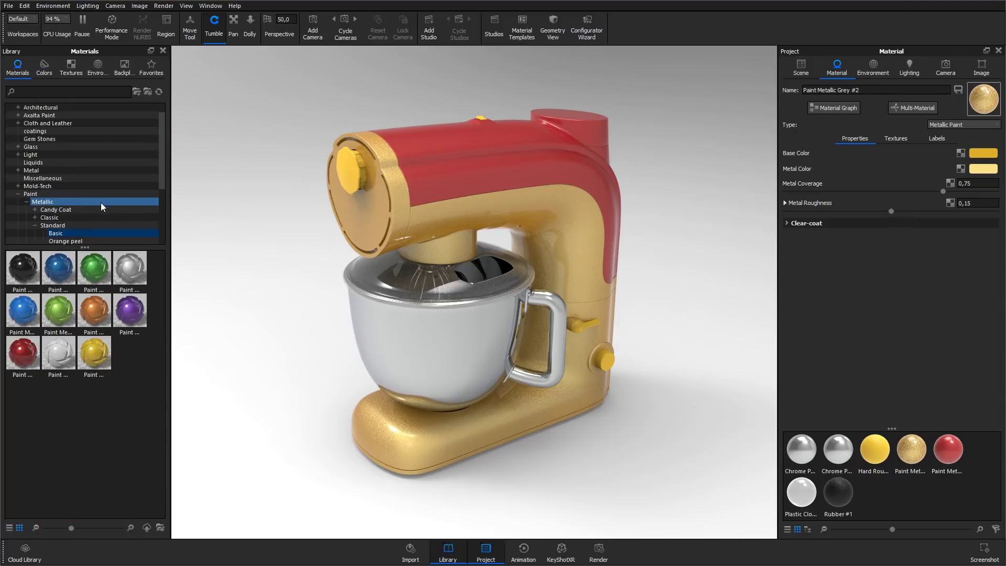
pyautogui.moveTo(130, 268)
pyautogui.mouseDown()
pyautogui.moveTo(359, 265)
pyautogui.moveTo(445, 215)
pyautogui.mouseUp()
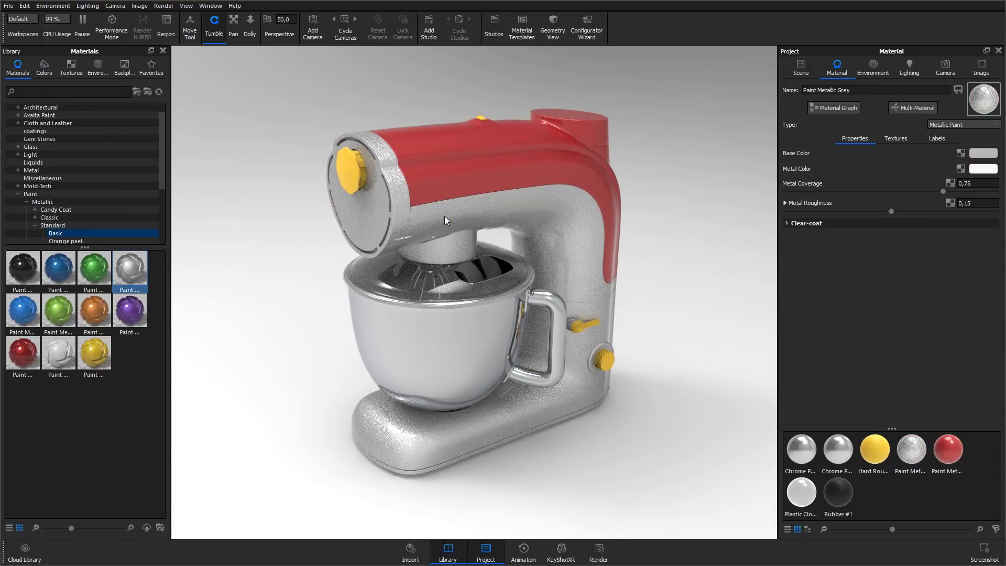
# Center and fit the front knob in the view and open its plastic material for editing.
pyautogui.rightClick(353, 175)
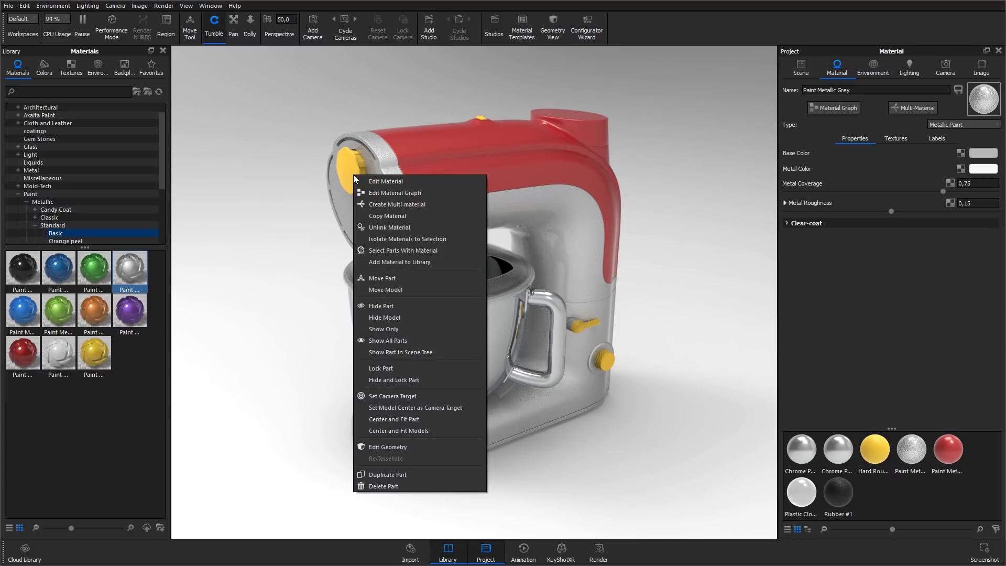
pyautogui.click(398, 419)
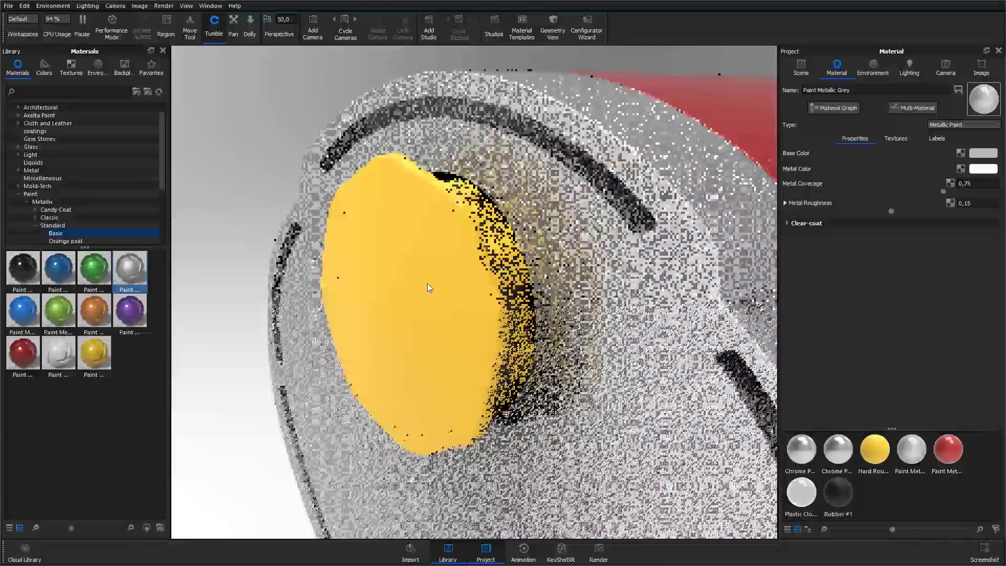
pyautogui.doubleClick(427, 283)
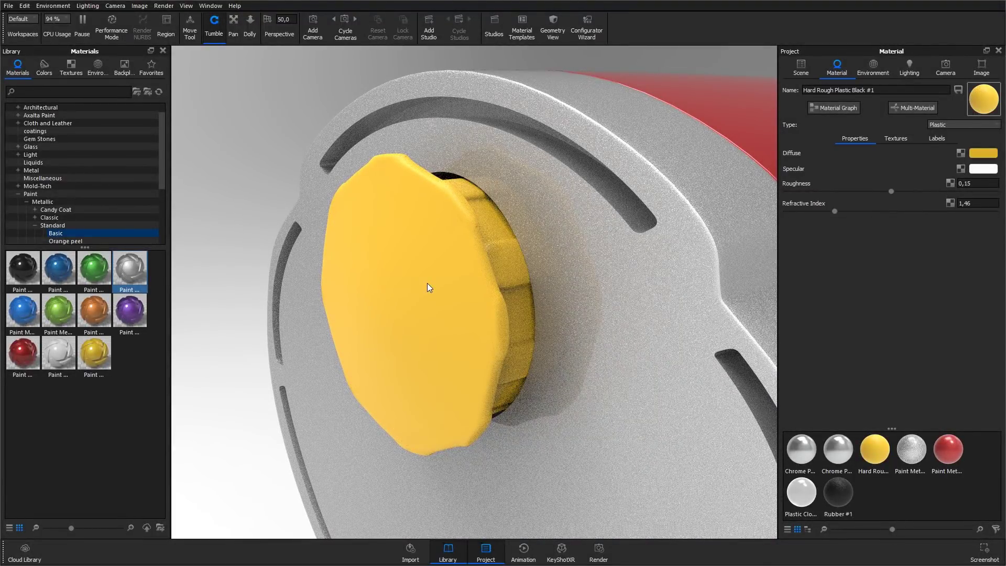
pyautogui.moveTo(427, 285); pyautogui.dragTo(680, 234)
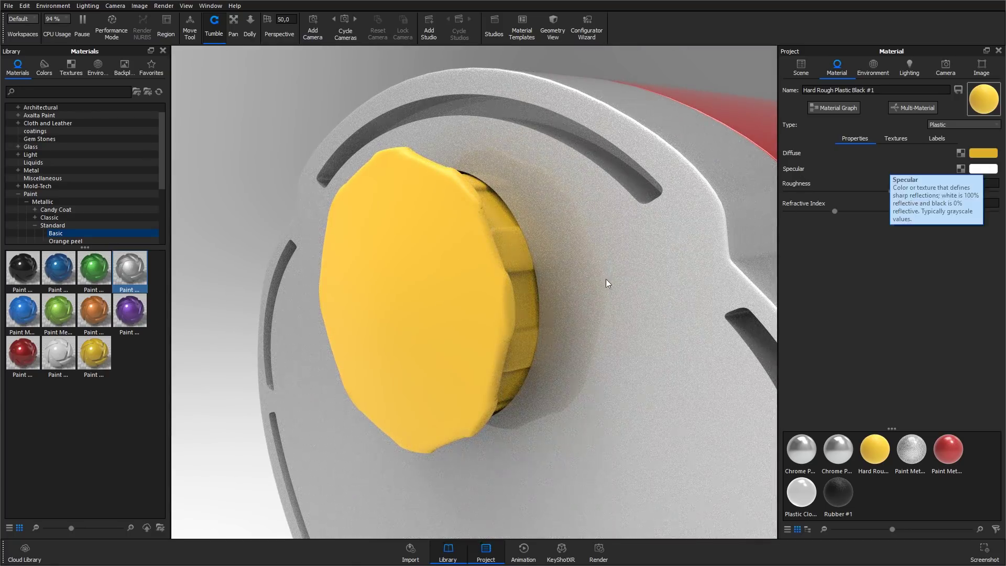
pyautogui.moveTo(607, 281); pyautogui.dragTo(734, 199)
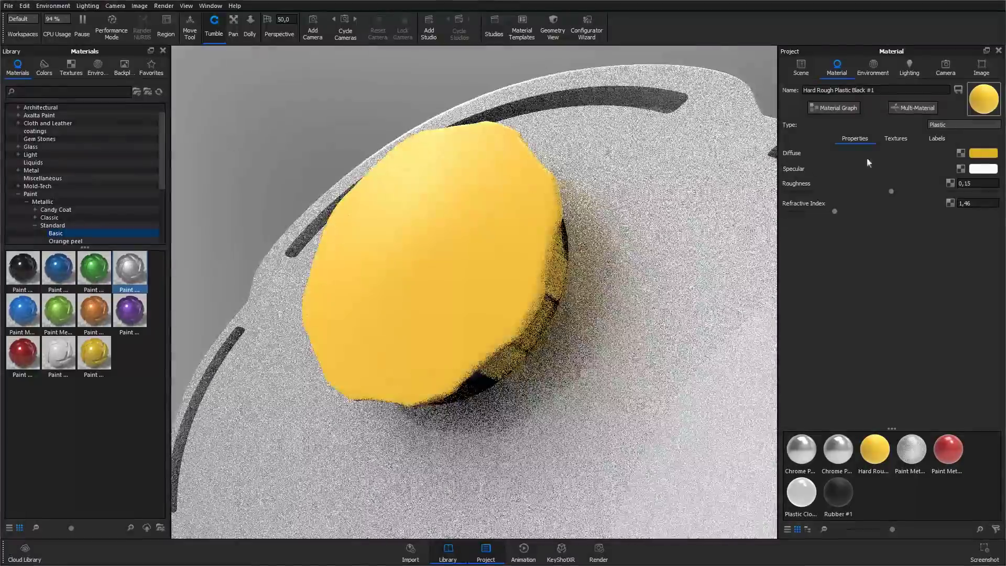
# Examine the knob plastic's specular color in the color picker and accept it as white.
pyautogui.click(973, 168)
pyautogui.moveTo(805, 49)
pyautogui.mouseDown()
pyautogui.moveTo(762, 161)
pyautogui.moveTo(721, 36)
pyautogui.mouseUp()
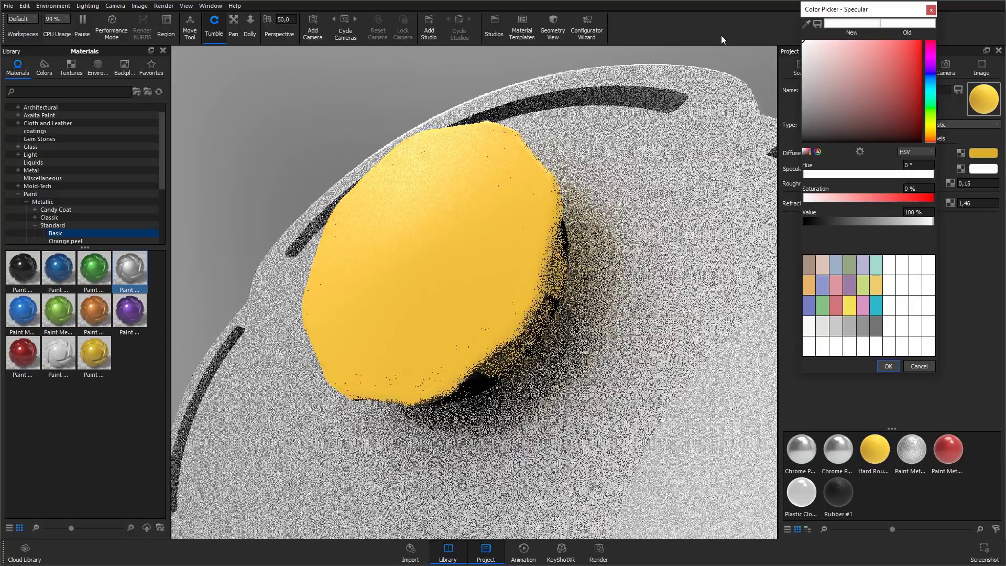
pyautogui.click(887, 366)
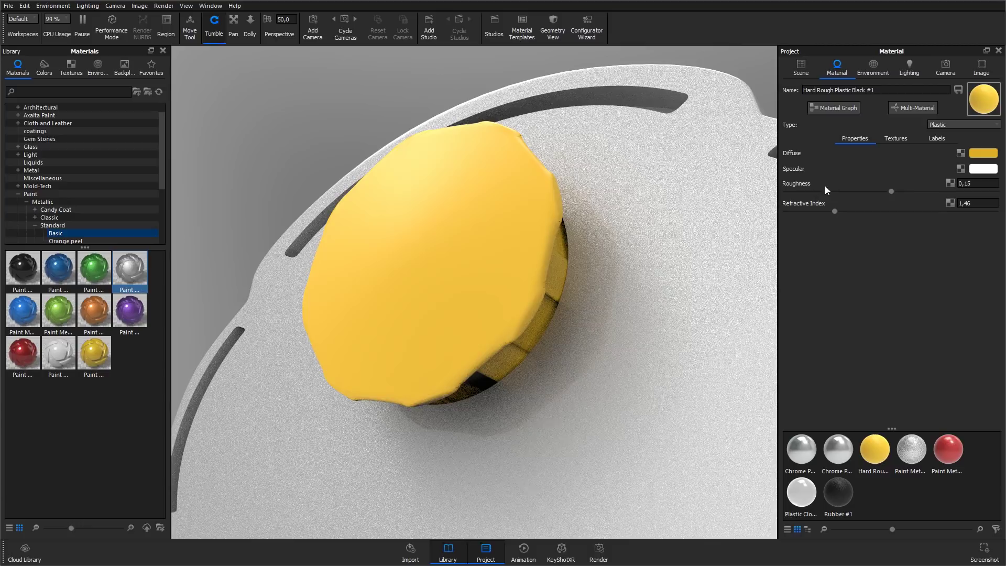
# Compare the knob plastic at roughness 0 and at high roughness, and set its roughness to 0,1.
pyautogui.moveTo(887, 190); pyautogui.dragTo(768, 195)
pyautogui.moveTo(546, 222); pyautogui.dragTo(451, 157)
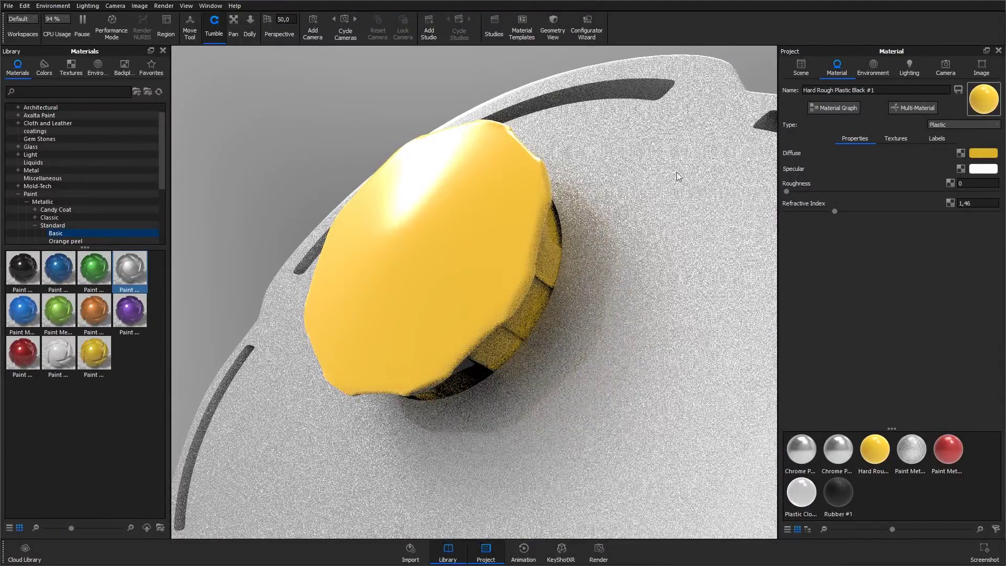
pyautogui.moveTo(786, 191); pyautogui.dragTo(994, 192)
pyautogui.doubleClick(964, 183)
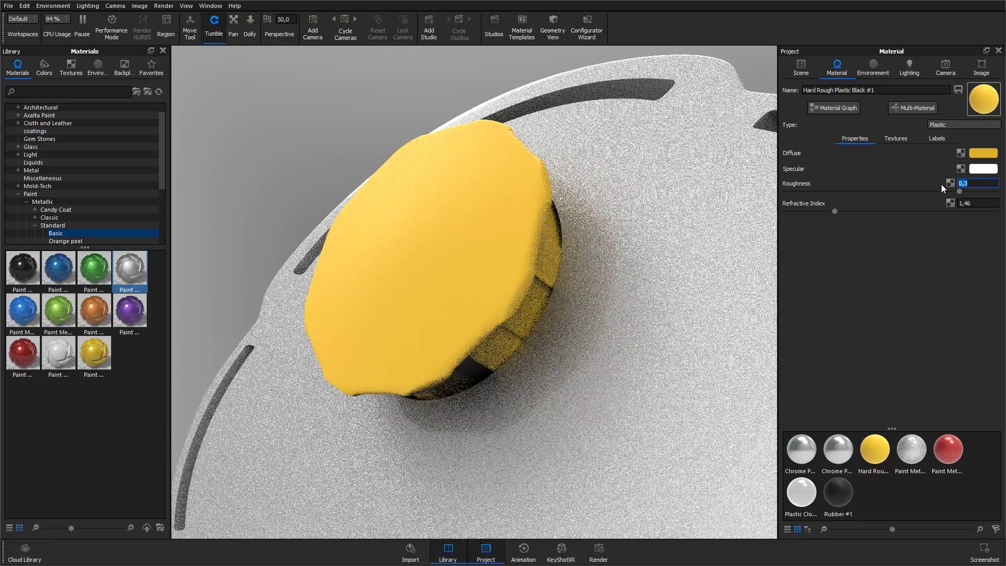
pyautogui.moveTo(500, 283)
pyautogui.mouseDown()
pyautogui.moveTo(464, 265)
pyautogui.moveTo(513, 272)
pyautogui.mouseUp()
pyautogui.write(',1')
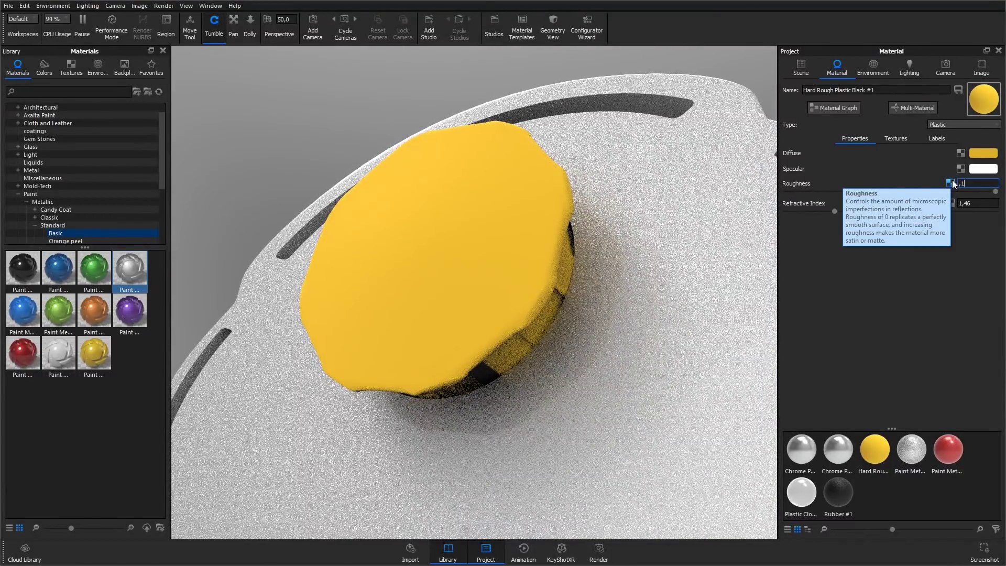
pyautogui.press('Return')
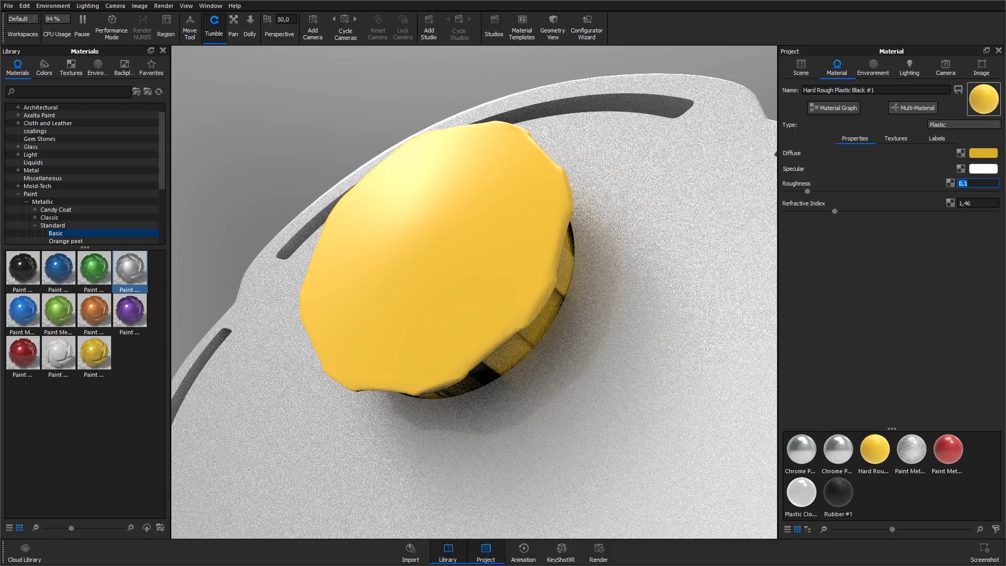
# Apply the Light_Oak wood texture to the knob material's diffuse map, using the Box mapping type.
pyautogui.click(888, 157)
pyautogui.click(897, 139)
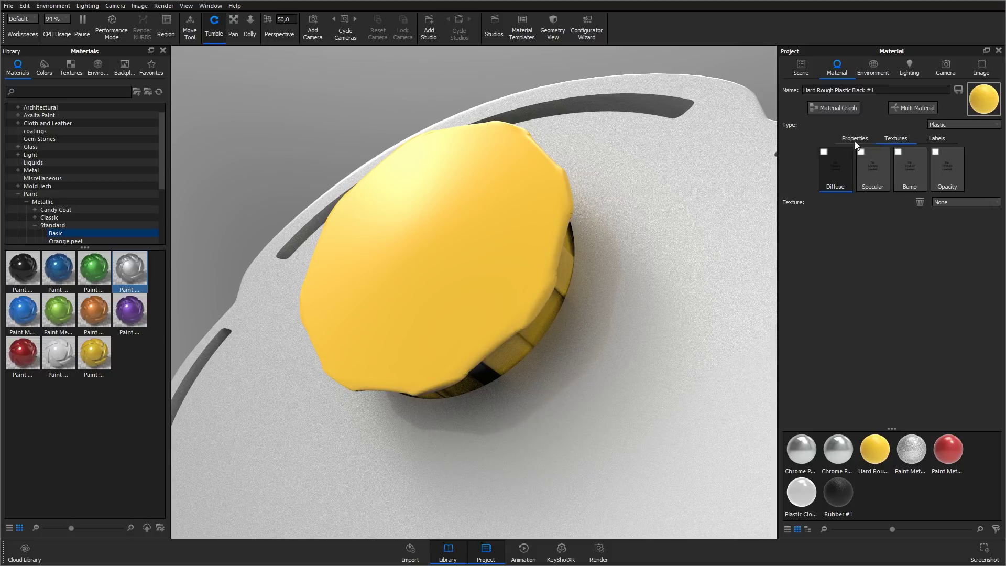
pyautogui.click(71, 65)
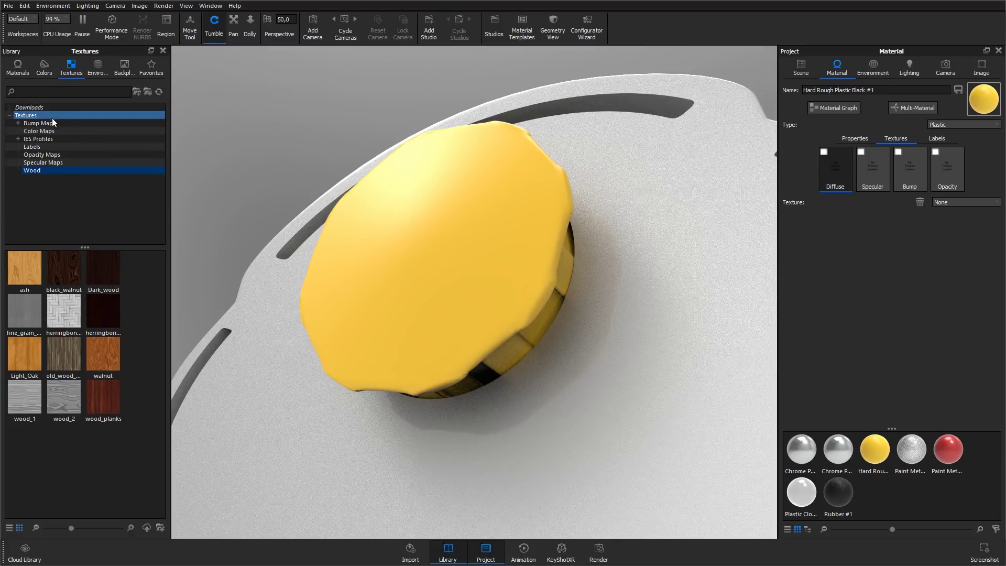
pyautogui.click(48, 171)
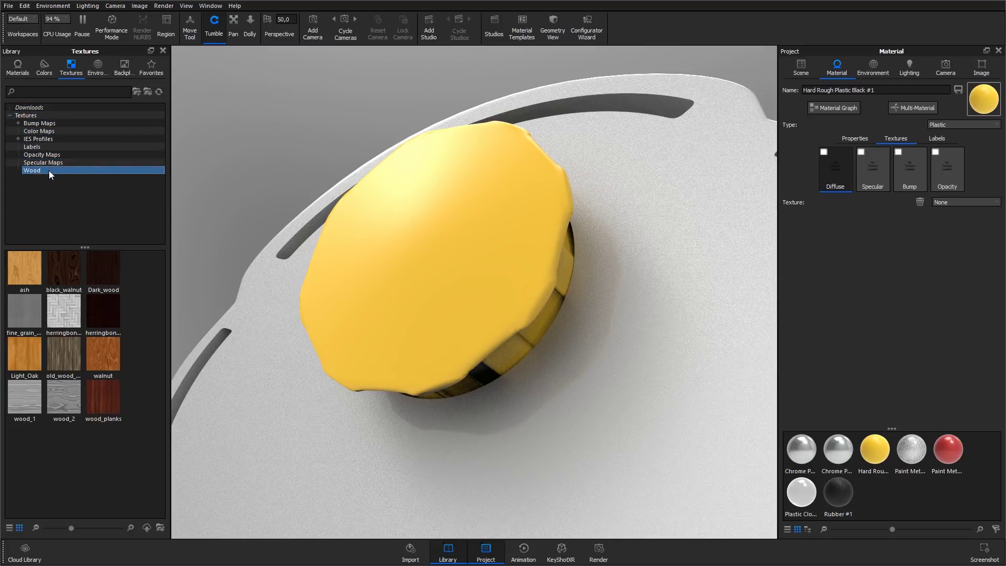
pyautogui.moveTo(24, 357); pyautogui.dragTo(840, 171)
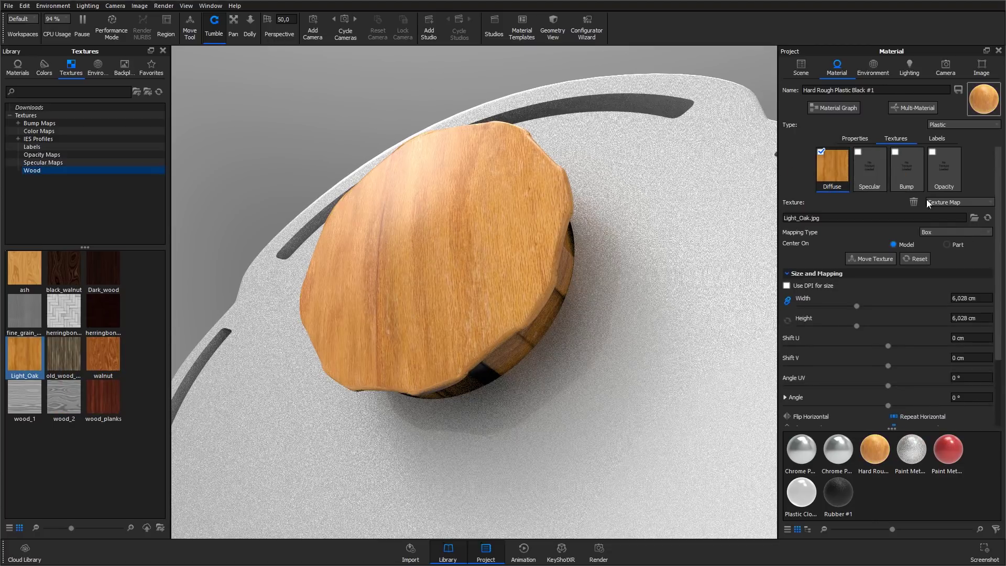
pyautogui.click(939, 232)
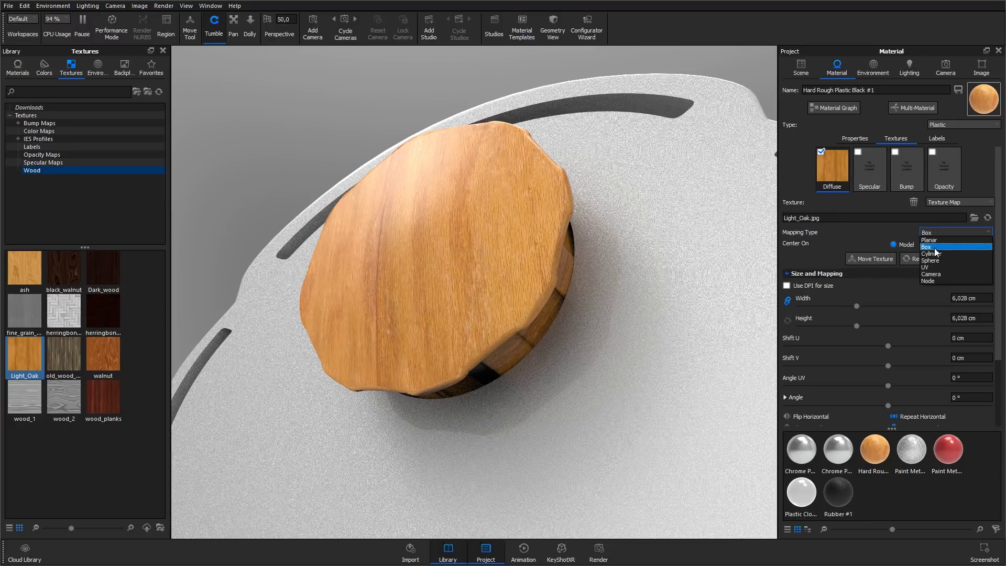
pyautogui.click(934, 246)
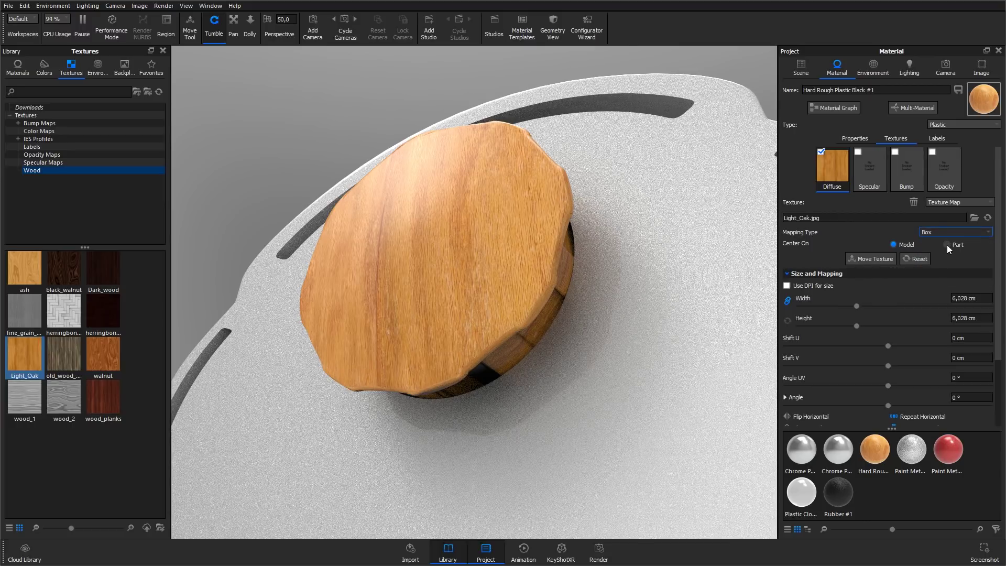
# Center the Light_Oak texture on the part and rotate it so the grain runs diagonally across the knob face.
pyautogui.click(948, 244)
pyautogui.click(882, 259)
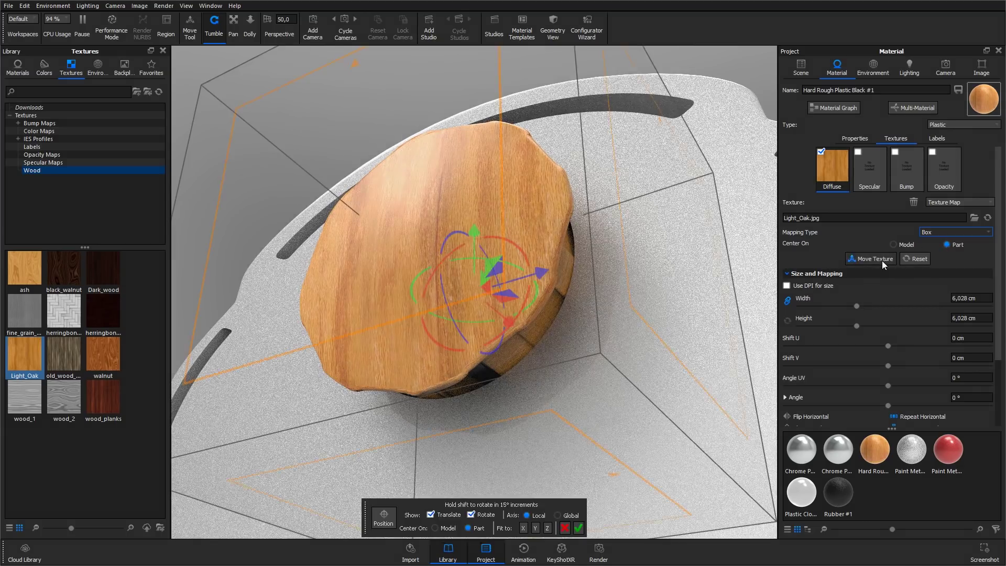
pyautogui.moveTo(523, 272); pyautogui.dragTo(473, 220)
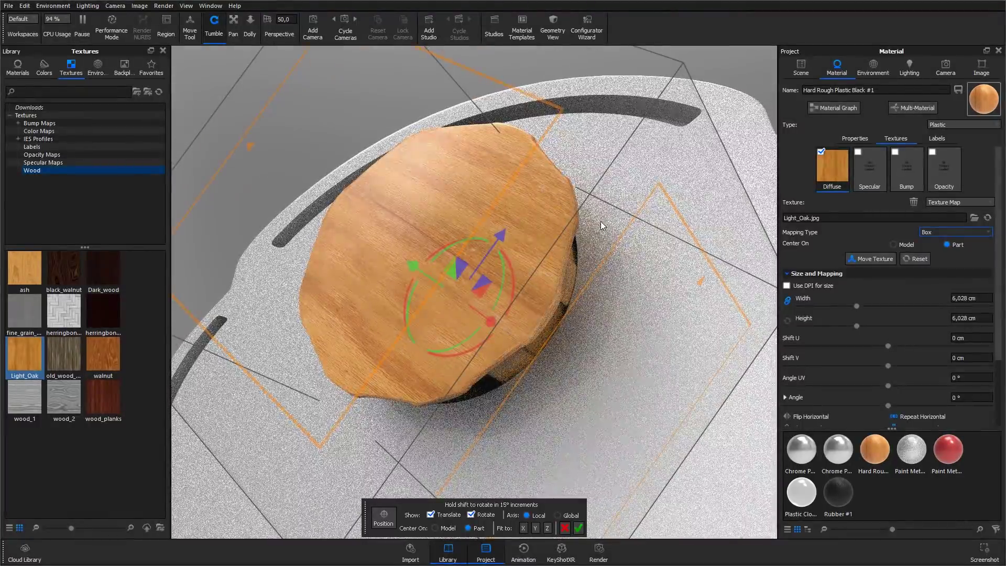
pyautogui.click(579, 528)
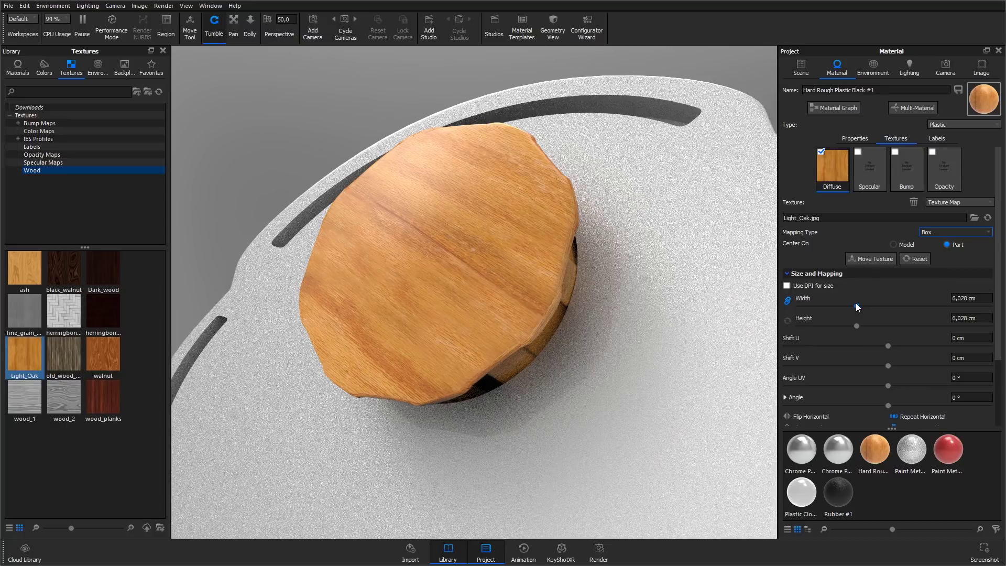
# Scale the knob's diffuse wood texture to a width and height of 4,54 cm.
pyautogui.moveTo(856, 304)
pyautogui.mouseDown()
pyautogui.moveTo(915, 306)
pyautogui.moveTo(843, 311)
pyautogui.mouseUp()
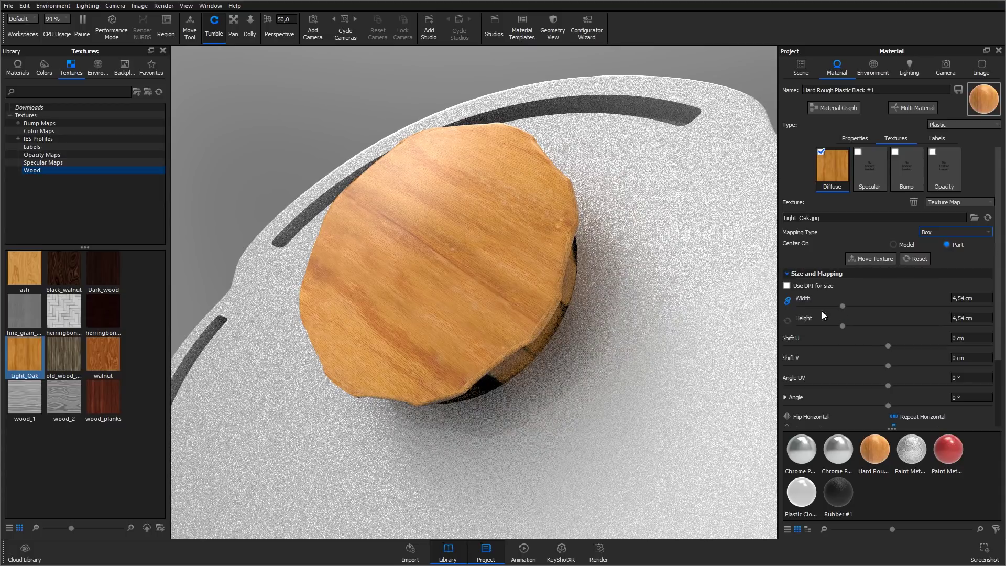
pyautogui.moveTo(731, 266); pyautogui.dragTo(704, 287)
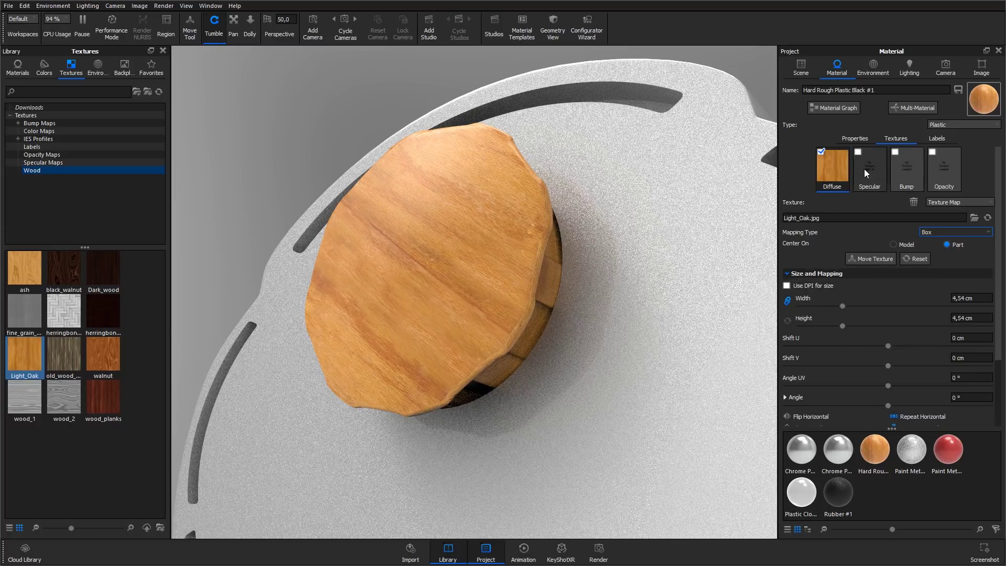
# Move the Light_Oak texture from the diffuse map to the bump map and set its bump height to 0,724.
pyautogui.moveTo(826, 168); pyautogui.dragTo(901, 163)
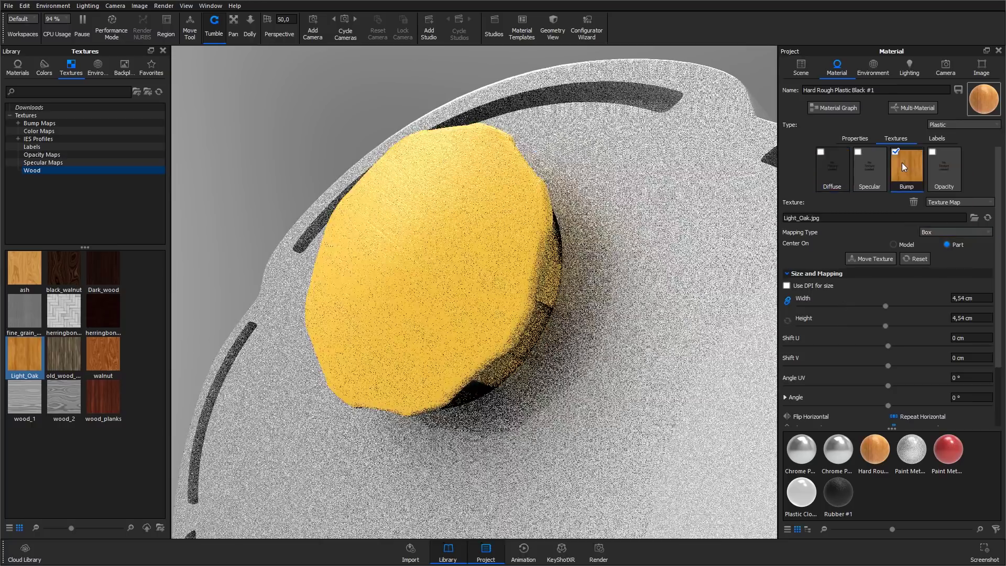
pyautogui.moveTo(577, 280); pyautogui.dragTo(524, 184)
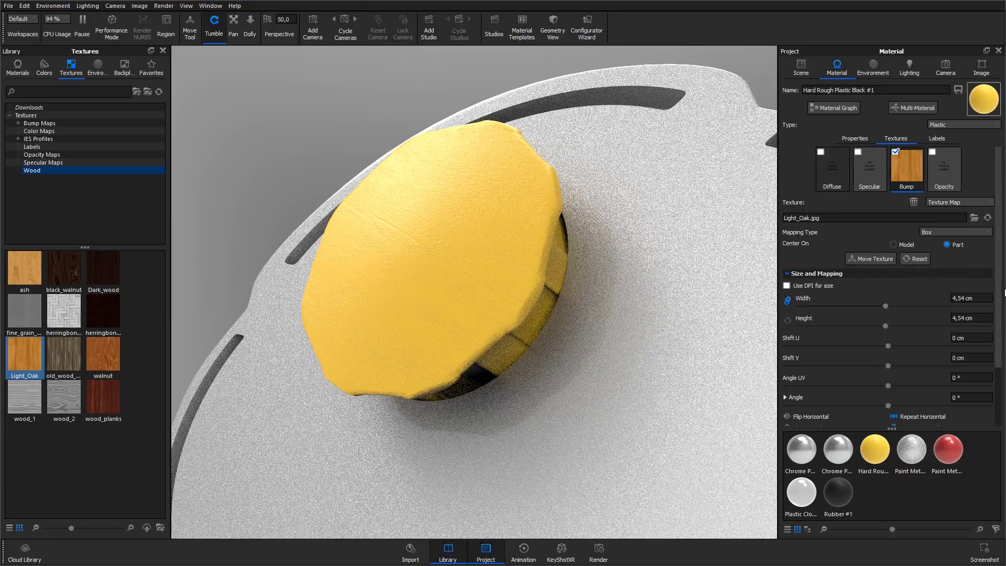
pyautogui.scroll(-3, 998, 292)
pyautogui.click(898, 400)
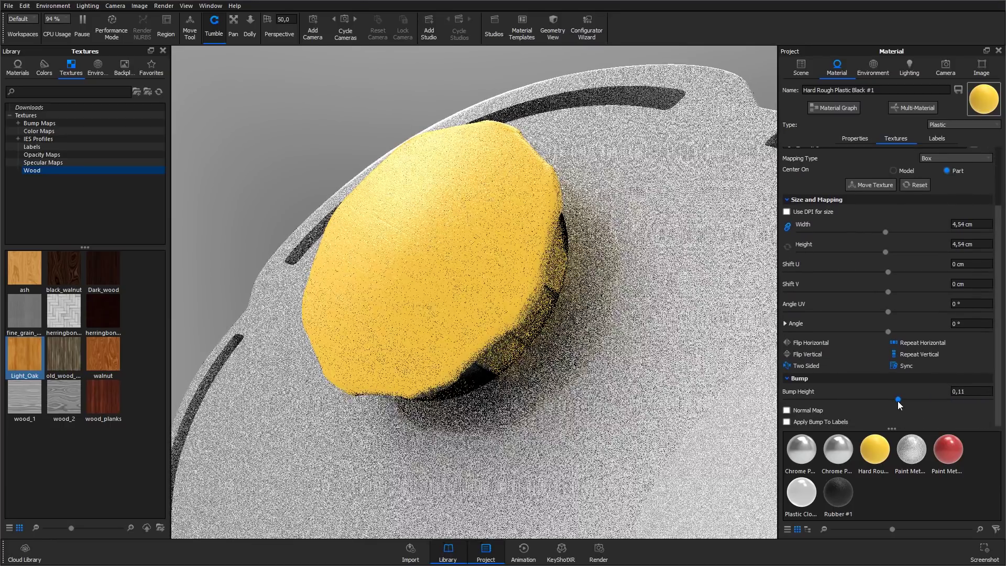
pyautogui.moveTo(898, 401); pyautogui.dragTo(954, 404)
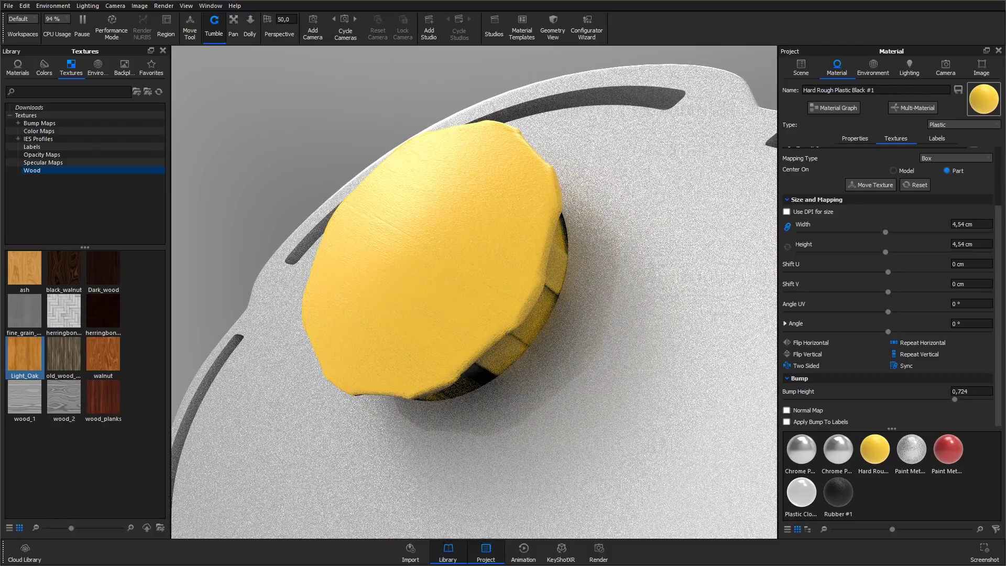
# Copy the Light_Oak texture from the bump map to the diffuse map so the knob uses it in both.
pyautogui.scroll(3, 997, 269)
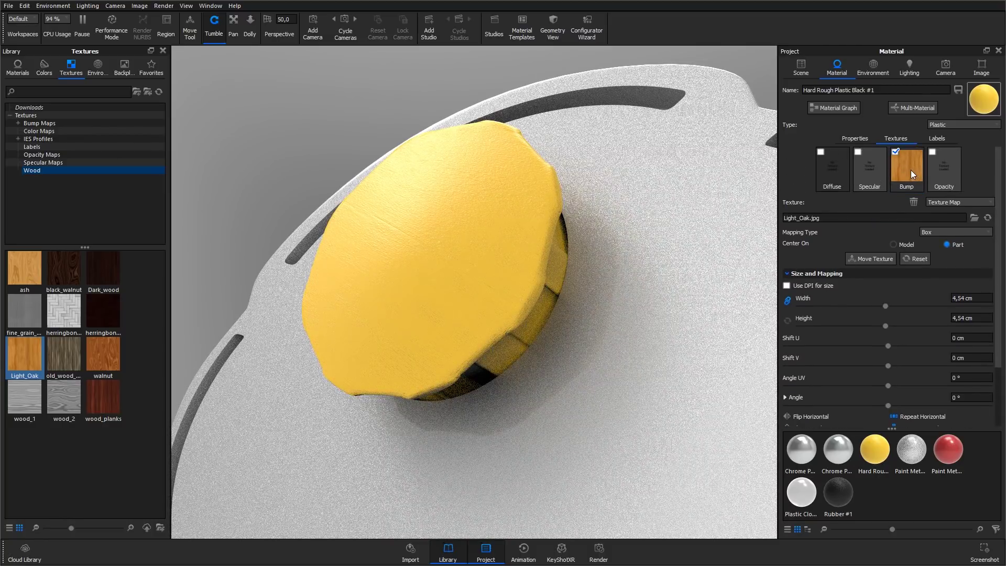
pyautogui.moveTo(905, 168); pyautogui.dragTo(828, 165)
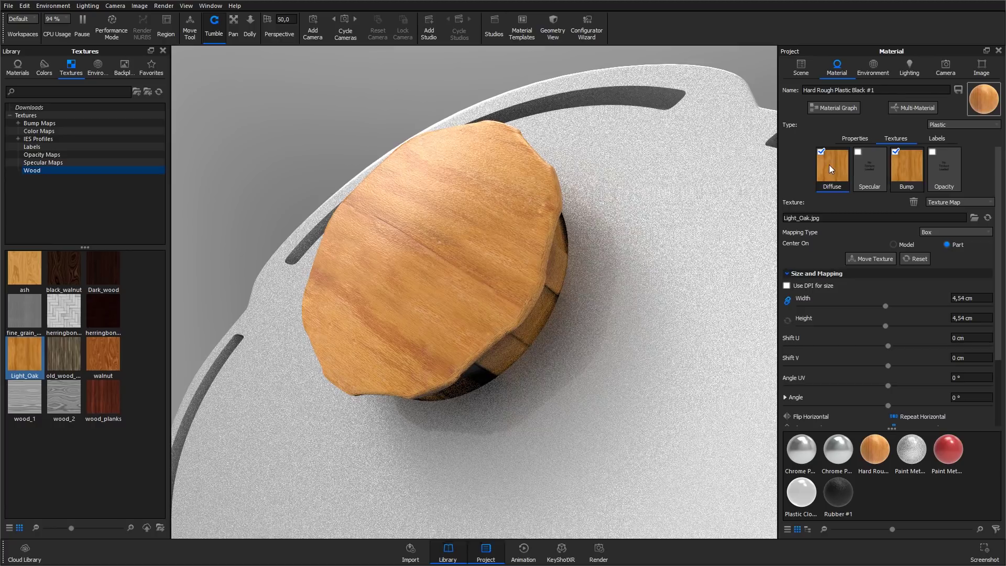
pyautogui.moveTo(408, 213); pyautogui.dragTo(392, 266)
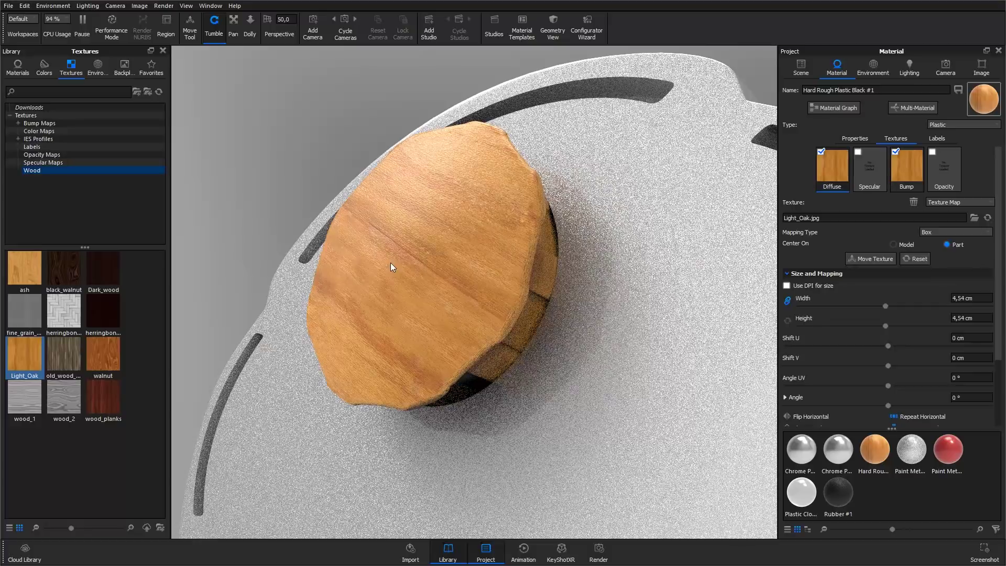
# Delete the Light_Oak texture from the knob material's diffuse and bump maps.
pyautogui.click(912, 202)
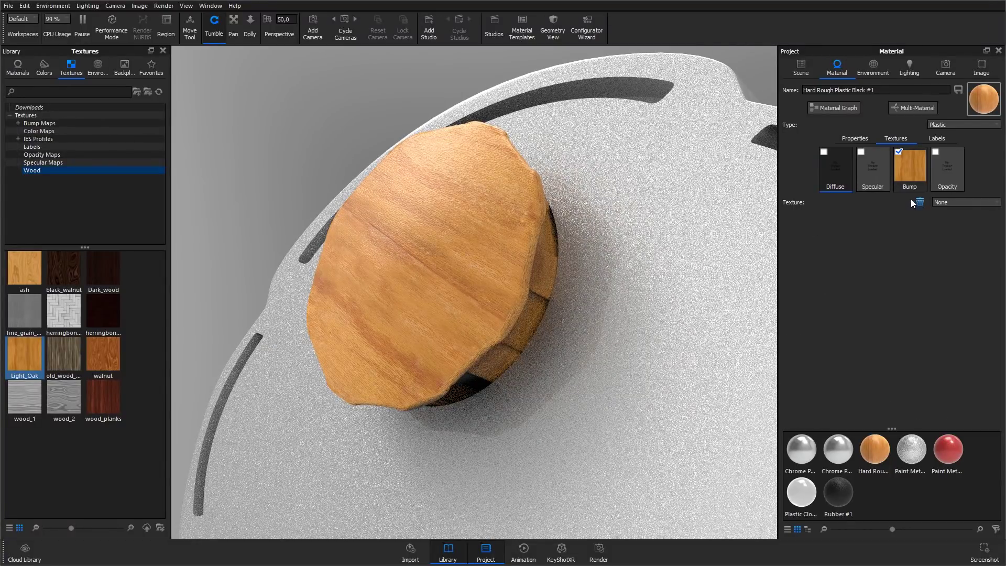
pyautogui.click(909, 170)
pyautogui.click(917, 202)
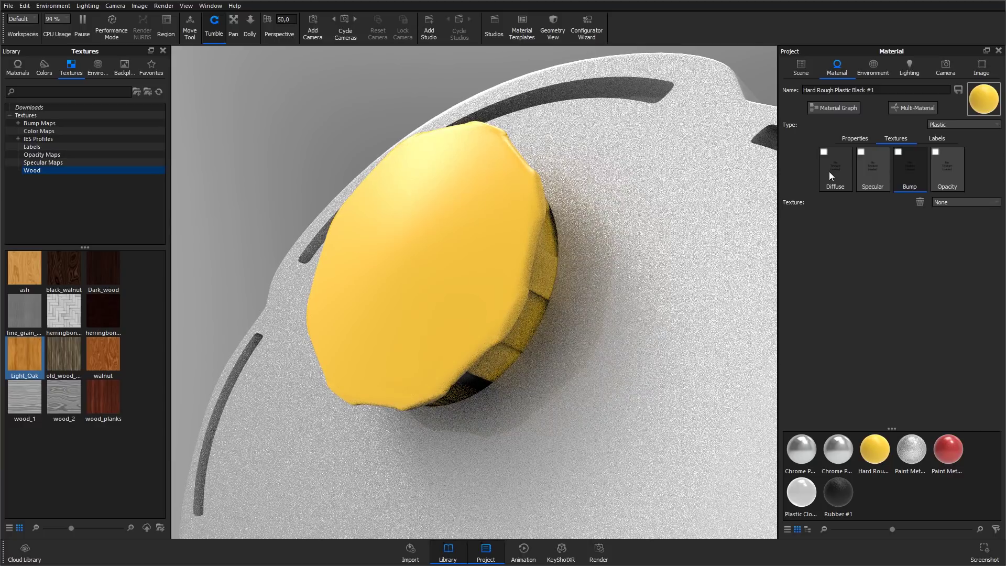
# Apply the Spots procedural texture to the knob material's diffuse map.
pyautogui.click(829, 172)
pyautogui.click(941, 202)
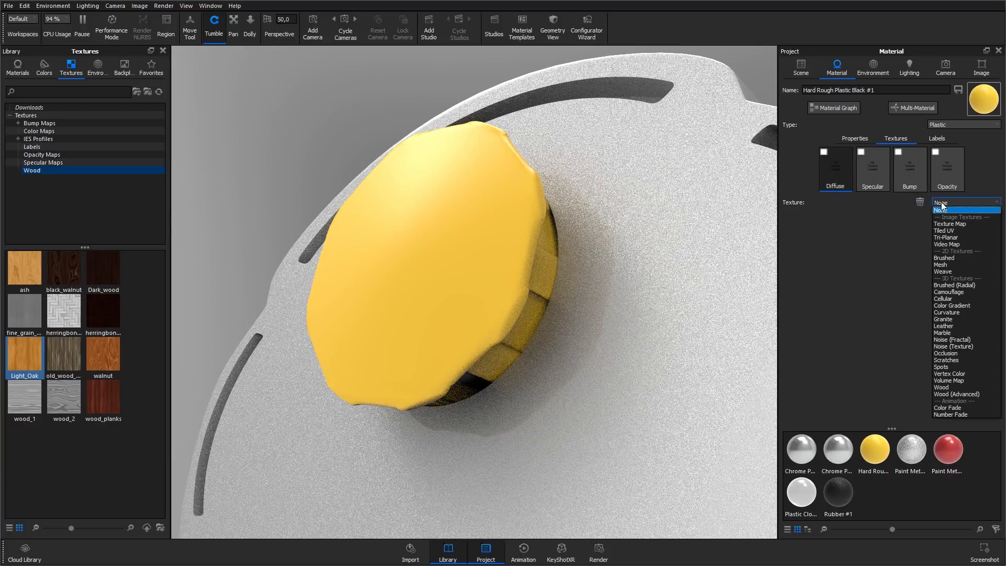
pyautogui.click(958, 367)
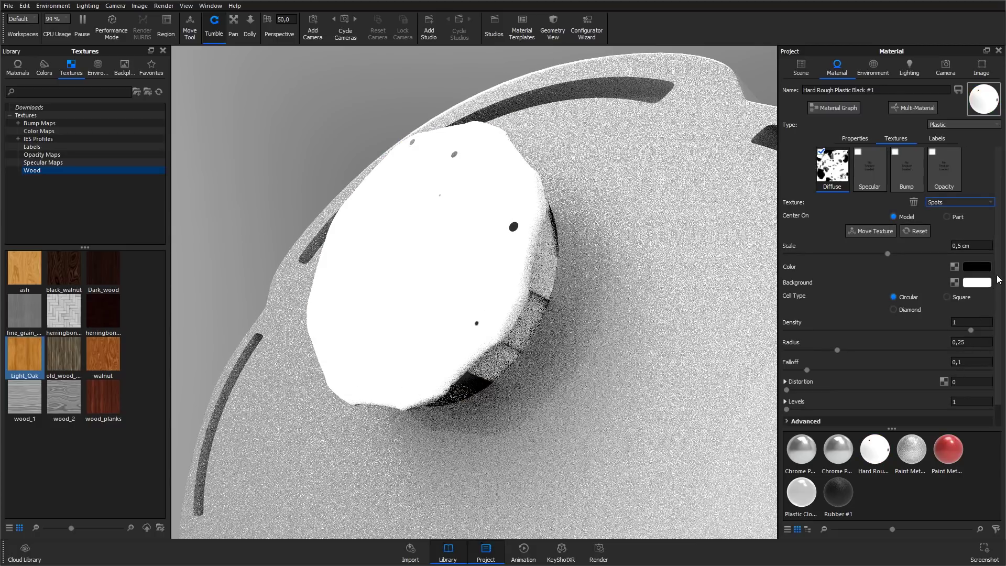
# Set the Spots texture's scale to 0,375 cm, density to 3, radius to 0,602 and distortion to 0,674.
pyautogui.moveTo(998, 280); pyautogui.dragTo(1001, 298)
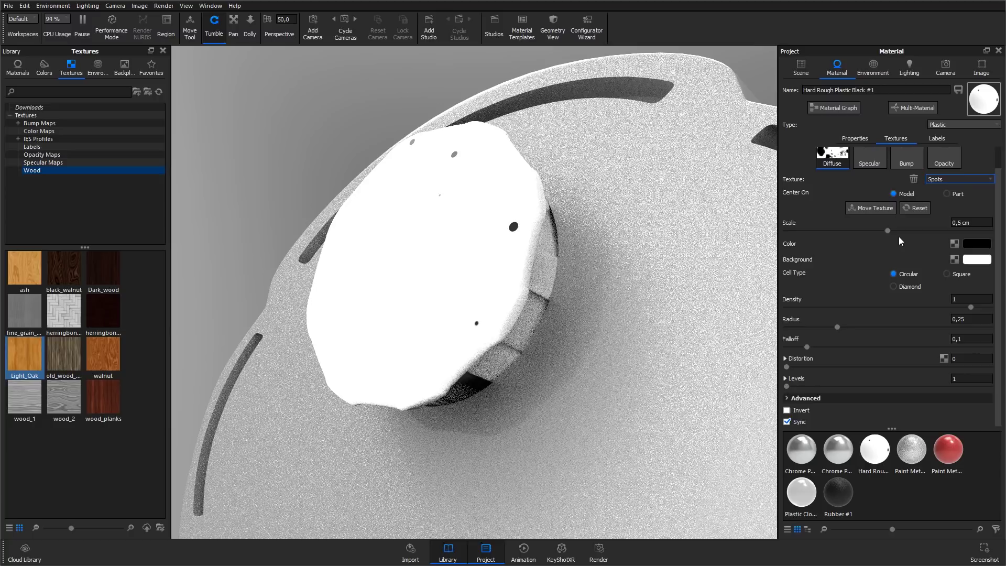
pyautogui.moveTo(888, 231); pyautogui.dragTo(862, 231)
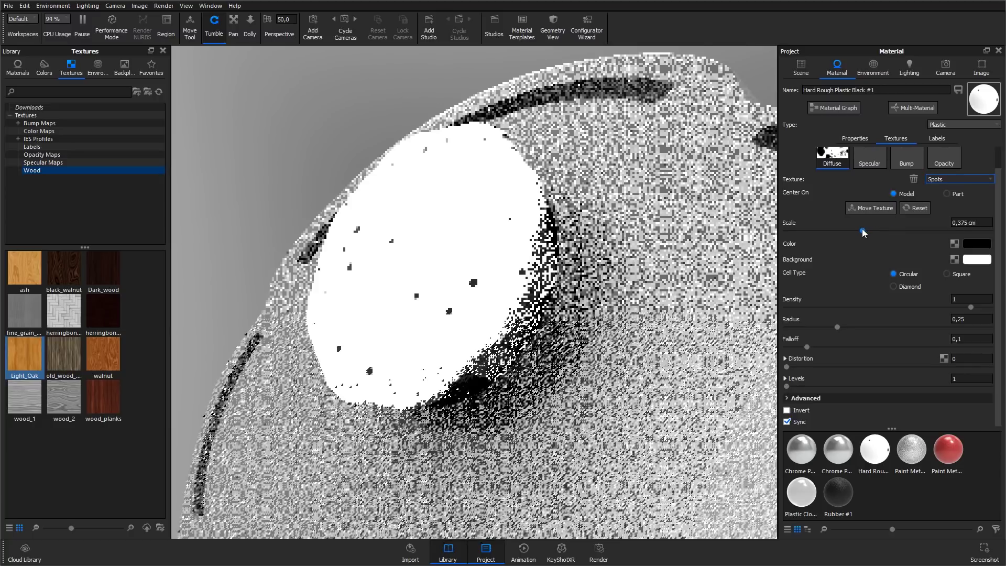
pyautogui.click(952, 300)
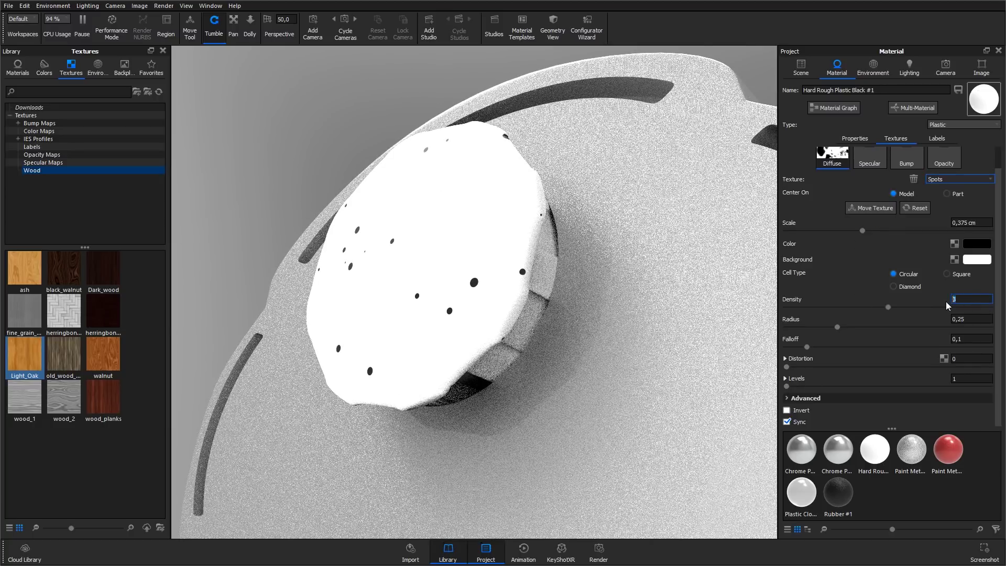
pyautogui.moveTo(838, 327); pyautogui.dragTo(909, 340)
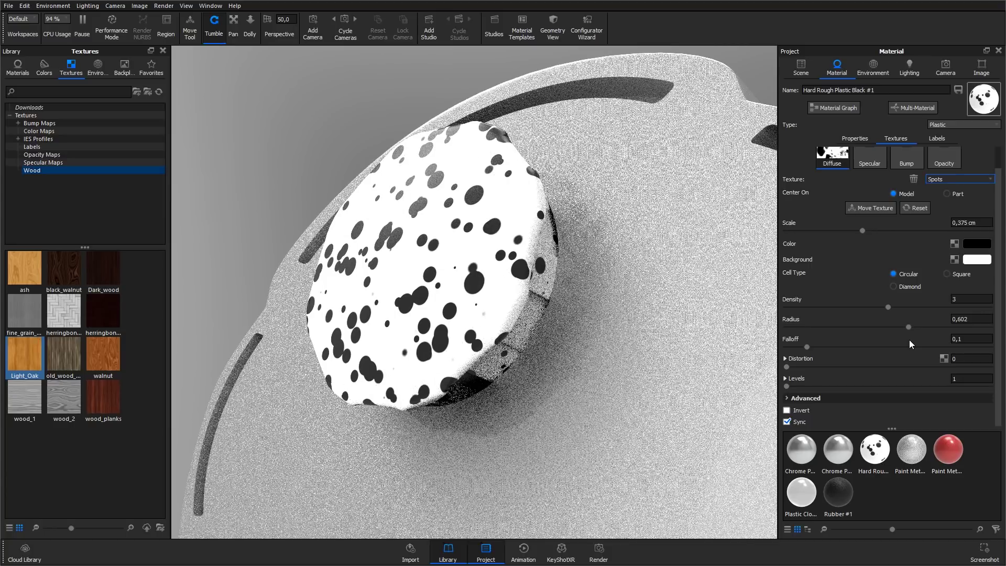
pyautogui.moveTo(786, 366); pyautogui.dragTo(923, 367)
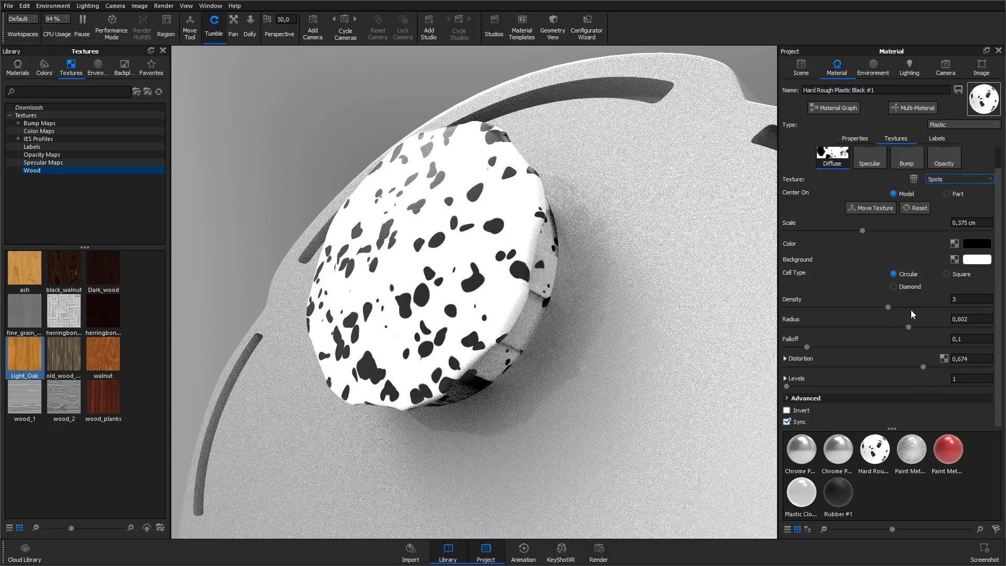
# Try the Spots texture as the knob's bump map and return it to the diffuse map.
pyautogui.scroll(2, 894, 206)
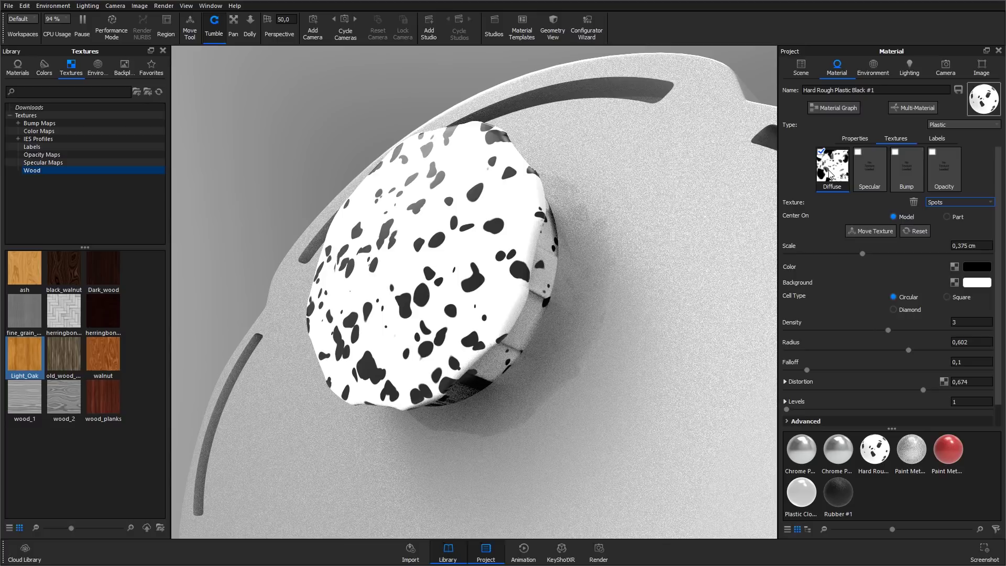
pyautogui.moveTo(829, 175); pyautogui.dragTo(900, 175)
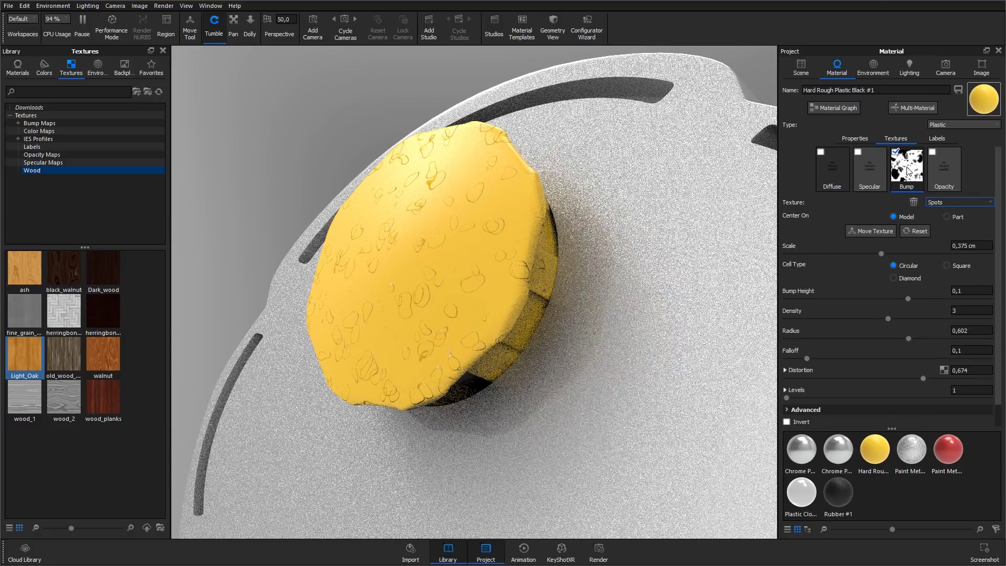
pyautogui.moveTo(901, 173); pyautogui.dragTo(835, 173)
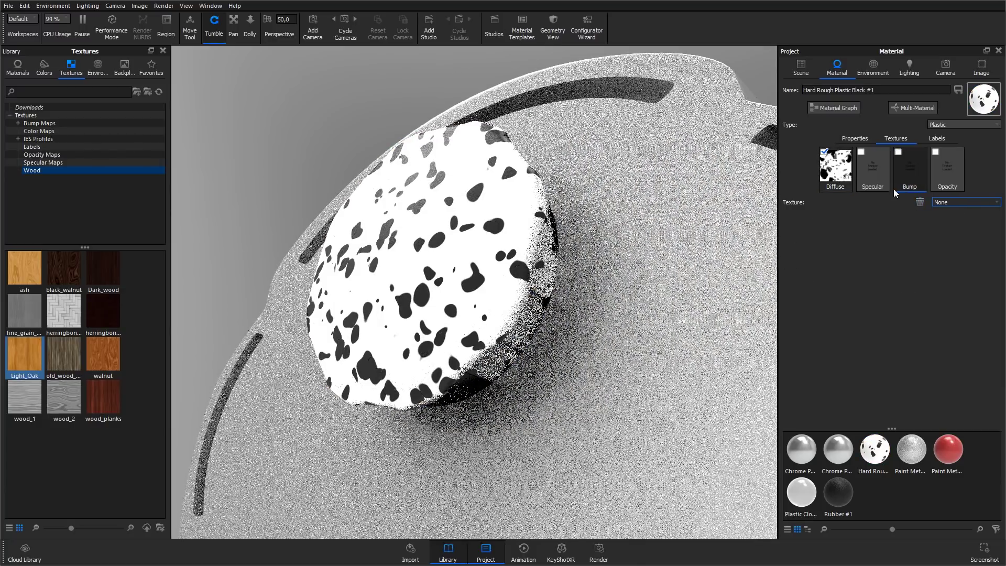
# Remove the Spots texture from the knob material's diffuse map.
pyautogui.click(947, 203)
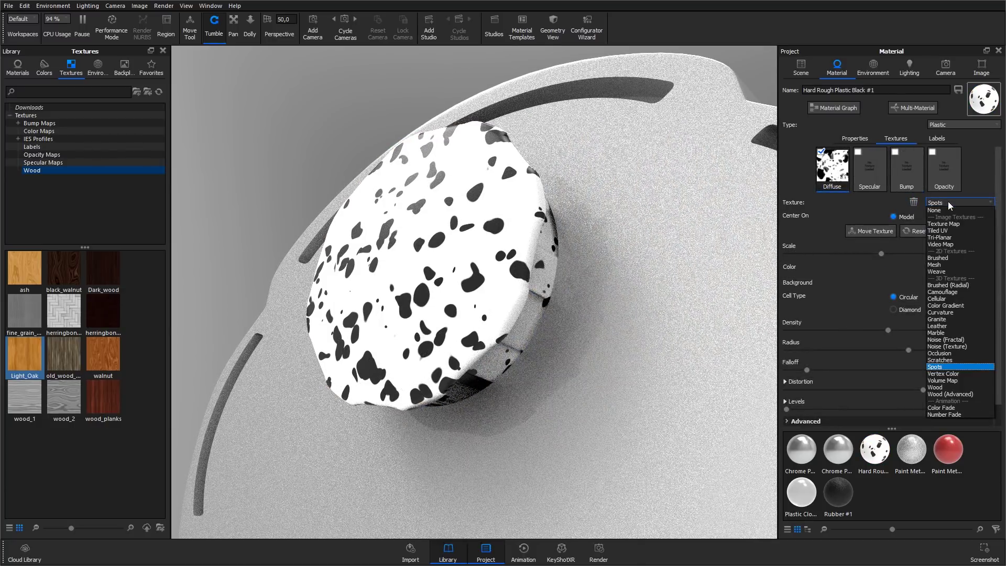
pyautogui.click(947, 201)
pyautogui.click(914, 203)
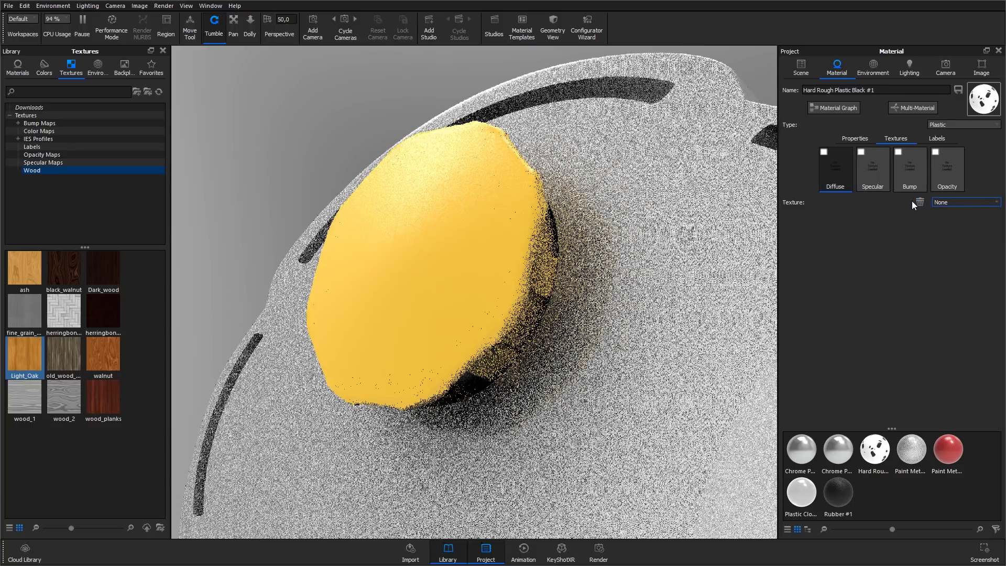
# Apply the Noise (Texture) procedural texture to the knob material's bump map.
pyautogui.click(903, 171)
pyautogui.click(942, 201)
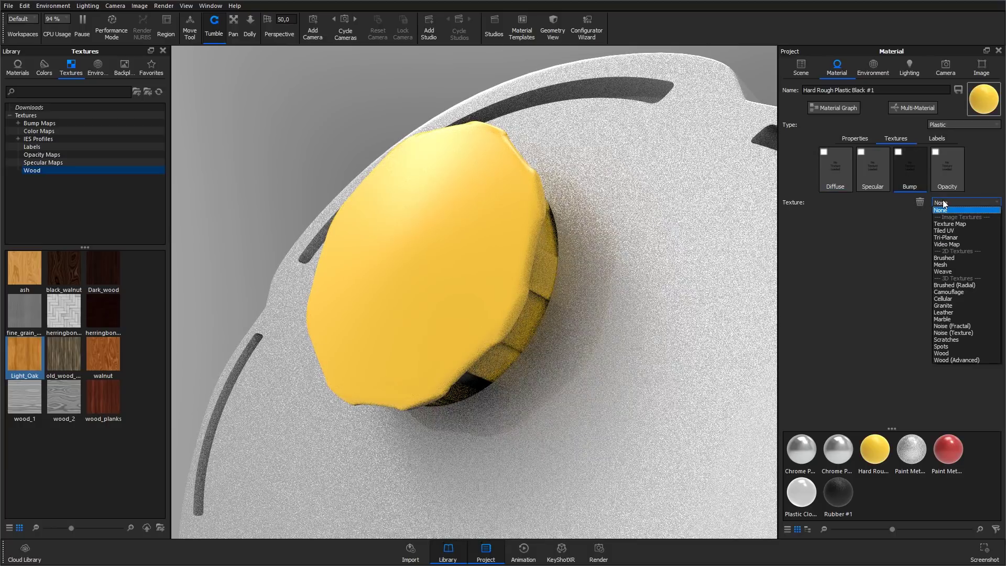
pyautogui.click(965, 332)
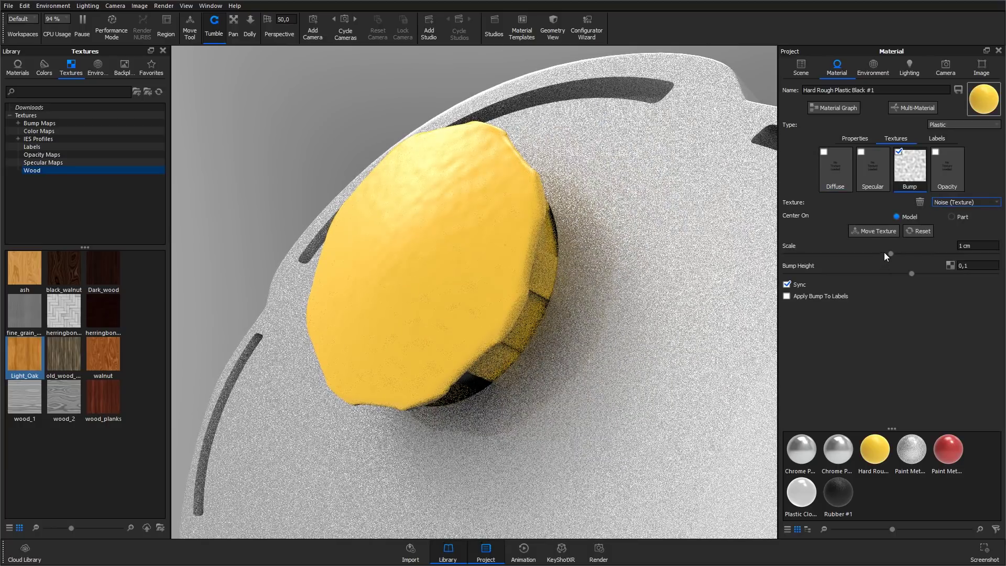
# Set the noise bump texture's scale to 0,1 cm and its bump height to 0,5.
pyautogui.moveTo(889, 253); pyautogui.dragTo(850, 254)
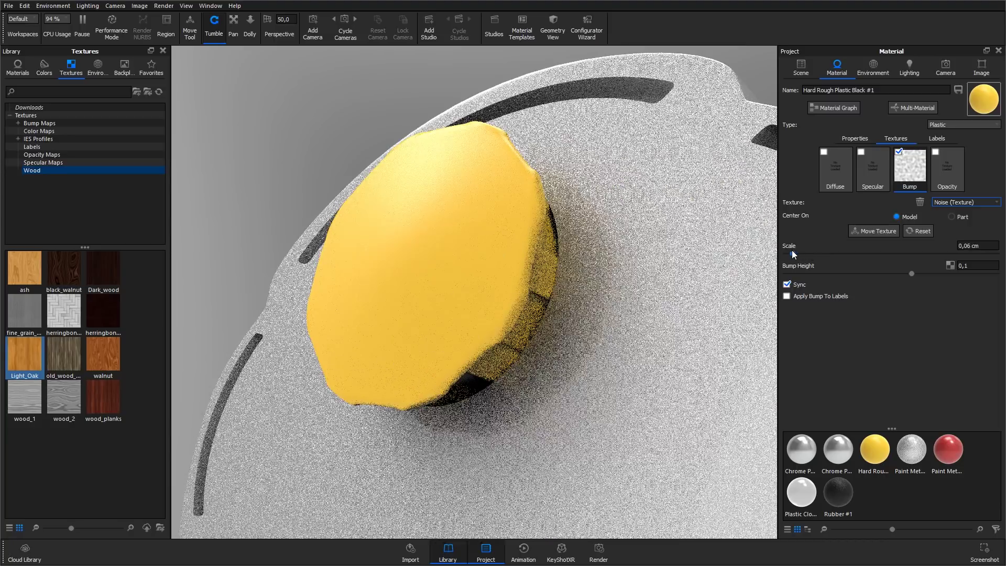
pyautogui.click(967, 246)
pyautogui.write('1')
pyautogui.press('Tab')
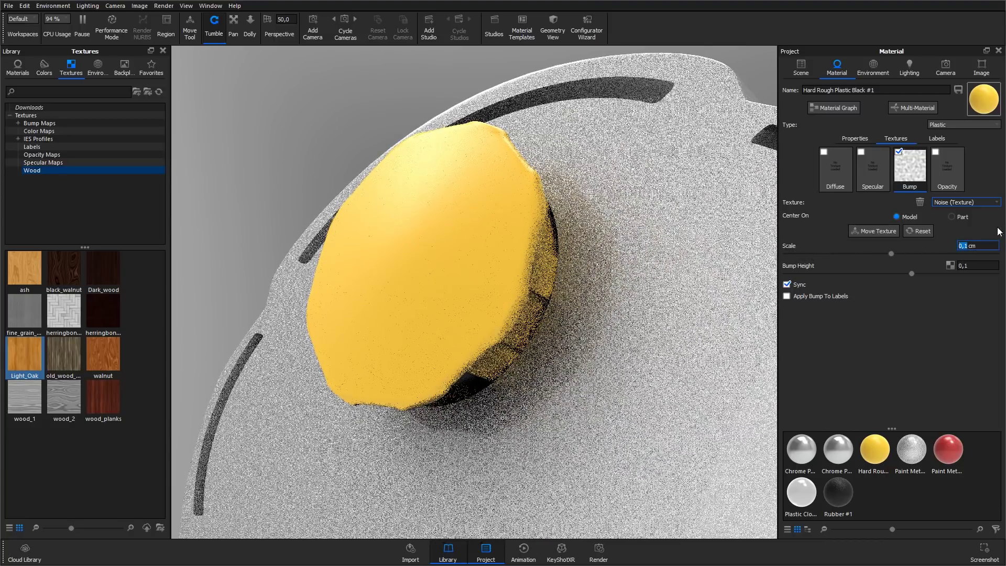
pyautogui.write('0,5')
pyautogui.press('Return')
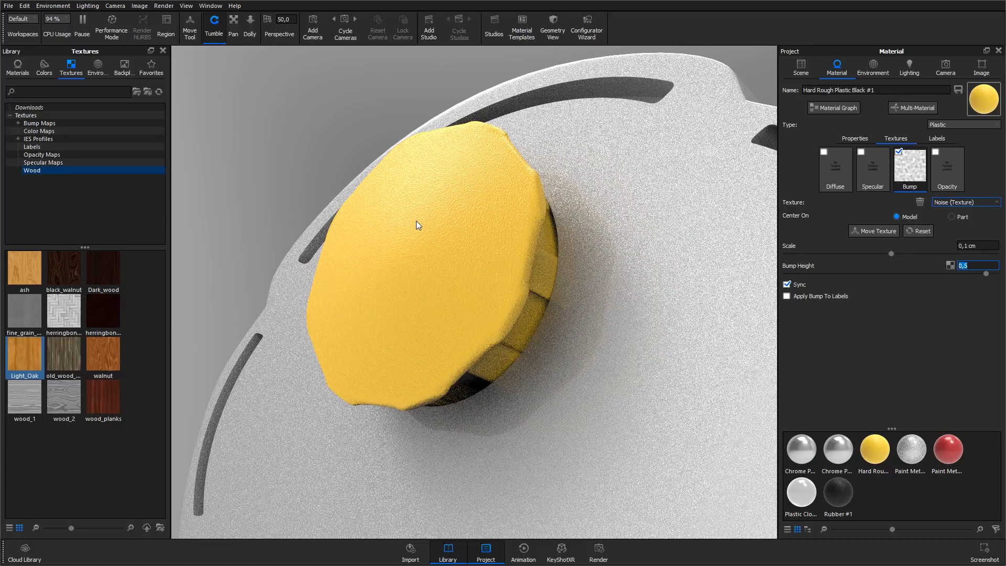
# Change the knob plastic's diffuse color to black.
pyautogui.click(854, 138)
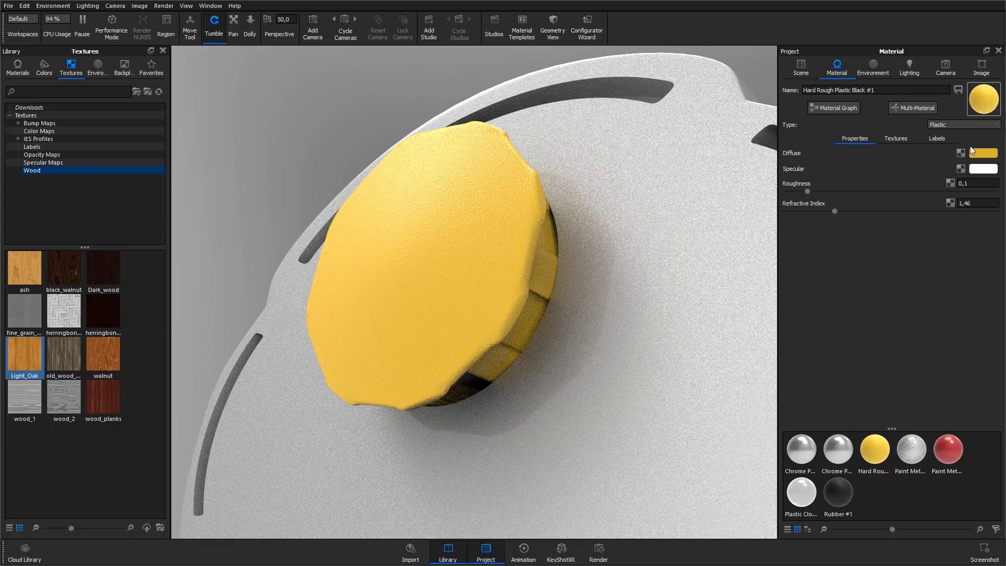
pyautogui.click(983, 153)
pyautogui.click(835, 312)
pyautogui.click(887, 364)
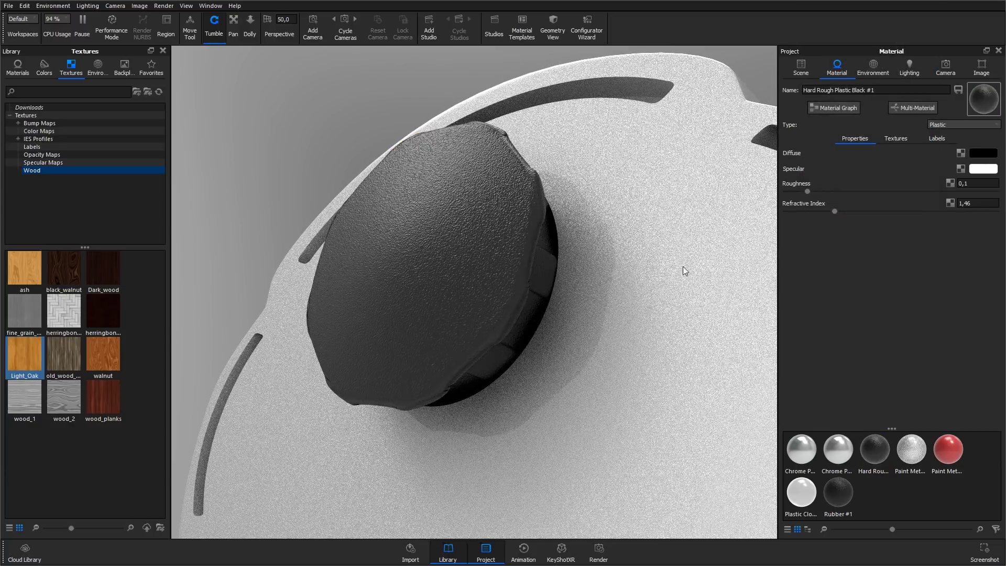
# Bring the whole mixer back into view and open the Paint Metallic Red material of its upper housing for editing.
pyautogui.moveTo(341, 127); pyautogui.dragTo(462, 238)
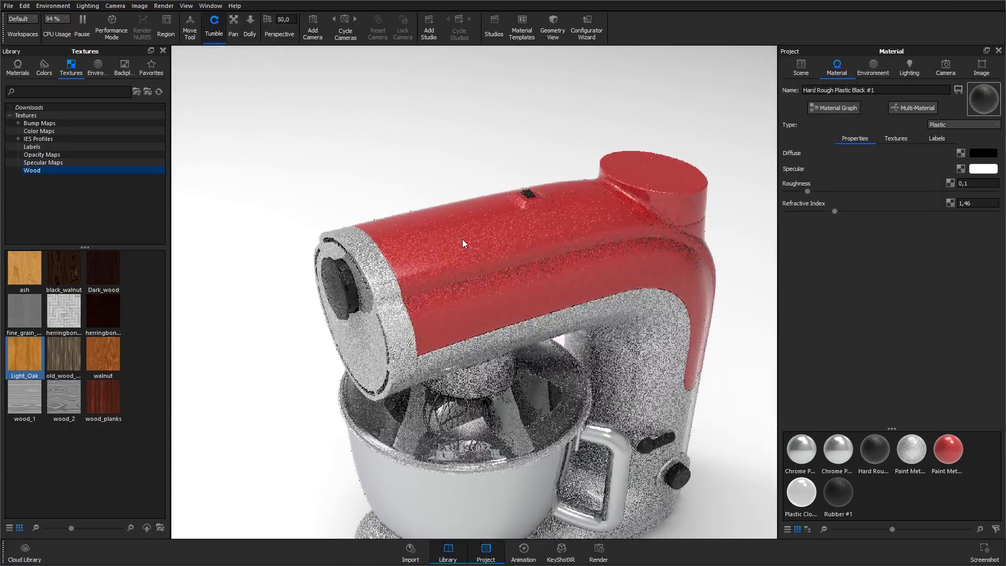
pyautogui.doubleClick(577, 233)
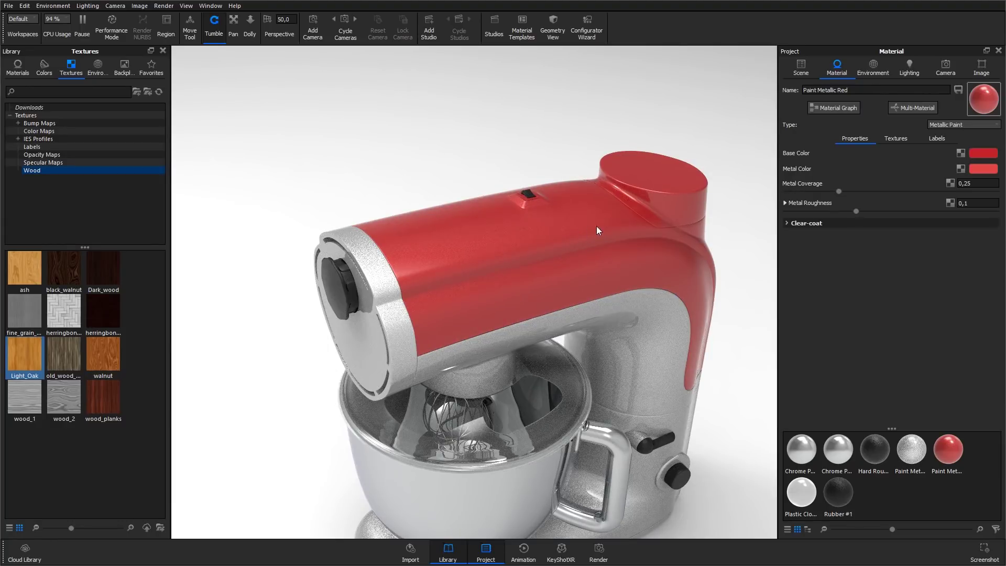
# Apply the Noise (Texture) procedural texture to the bump map of the Paint Metallic Red material.
pyautogui.click(891, 137)
pyautogui.click(907, 162)
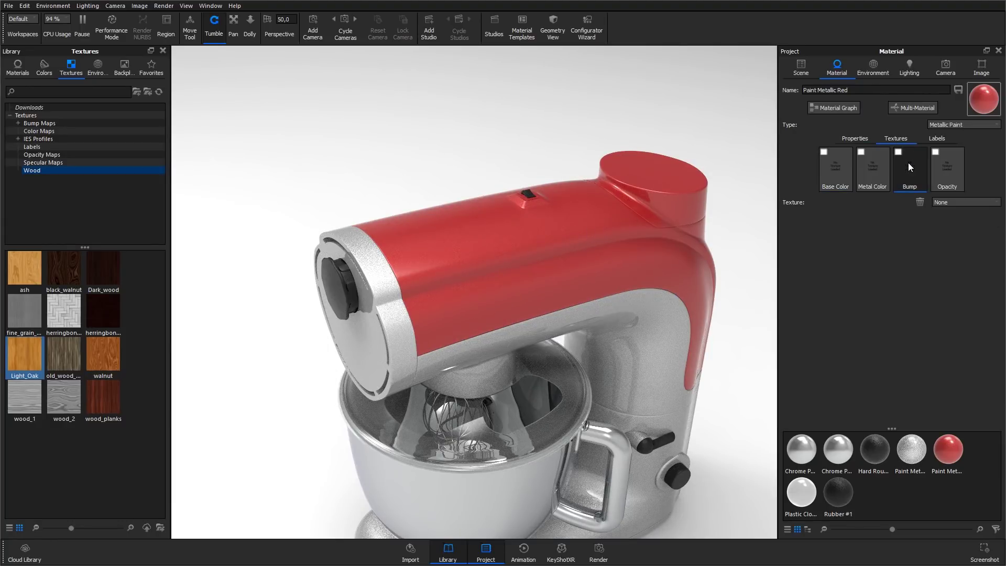
pyautogui.click(948, 201)
pyautogui.click(972, 333)
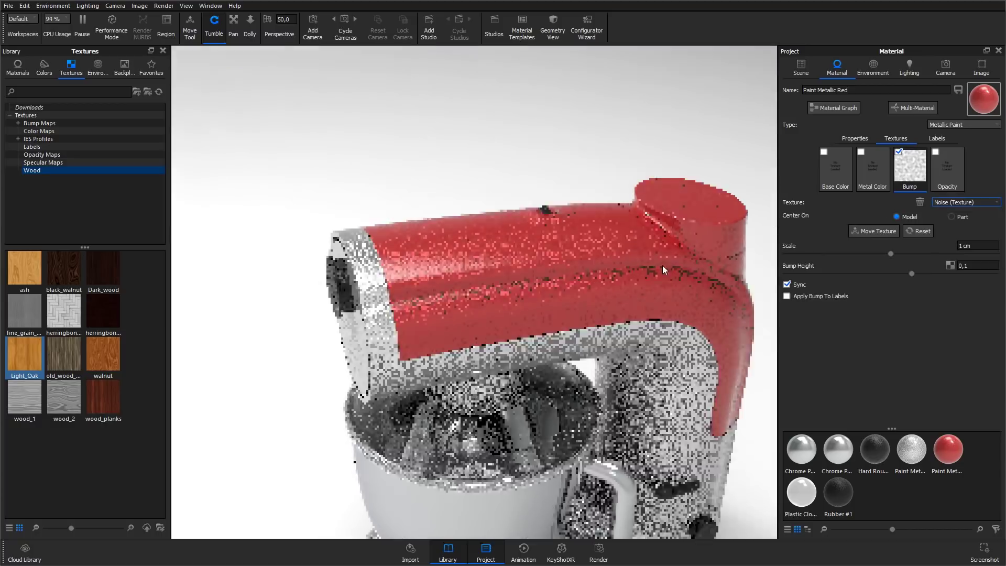
# Set the red paint's noise bump texture to a scale of 10 cm and a bump height of 0,03.
pyautogui.click(974, 244)
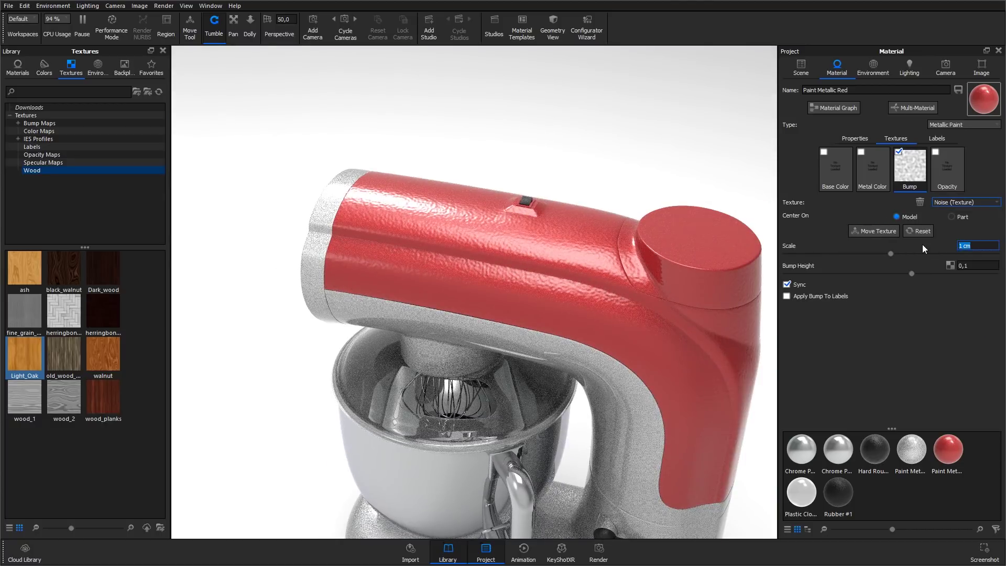
pyautogui.write('10')
pyautogui.press('Return')
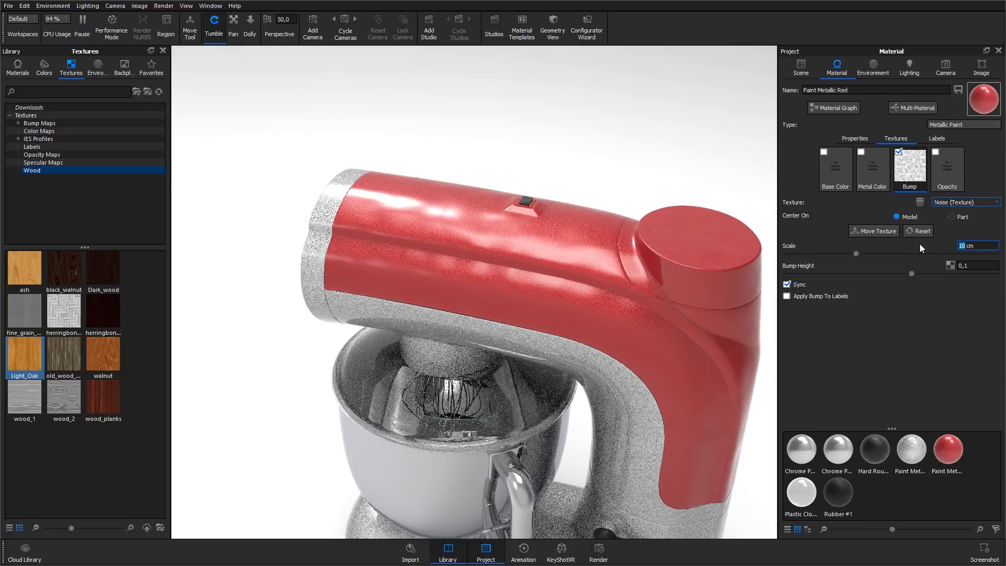
pyautogui.click(977, 266)
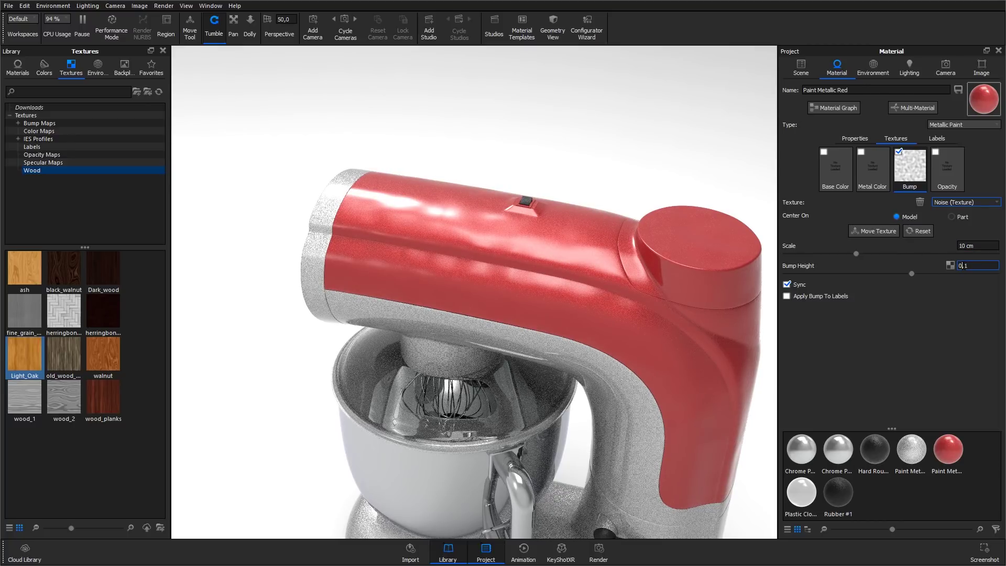
pyautogui.press('Return')
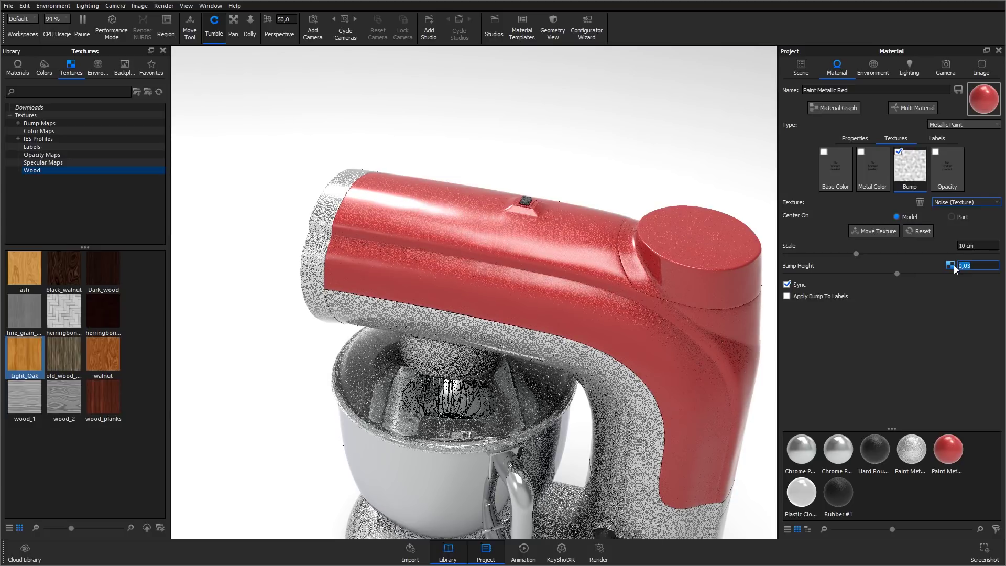
pyautogui.moveTo(651, 325); pyautogui.dragTo(642, 291)
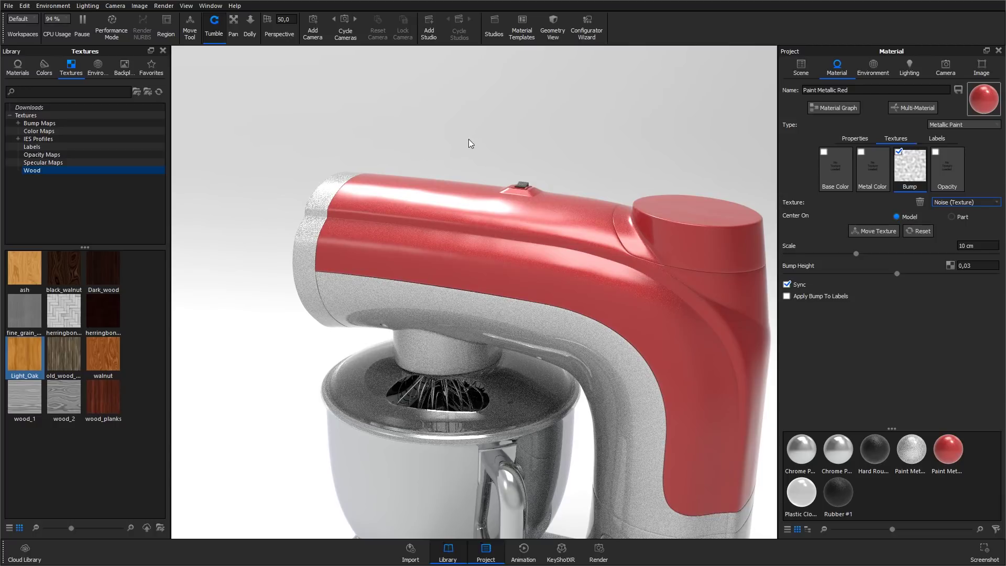
pyautogui.scroll(-5, 420, 160)
pyautogui.moveTo(419, 160)
pyautogui.mouseDown()
pyautogui.moveTo(584, 205)
pyautogui.moveTo(435, 196)
pyautogui.moveTo(430, 158)
pyautogui.mouseUp()
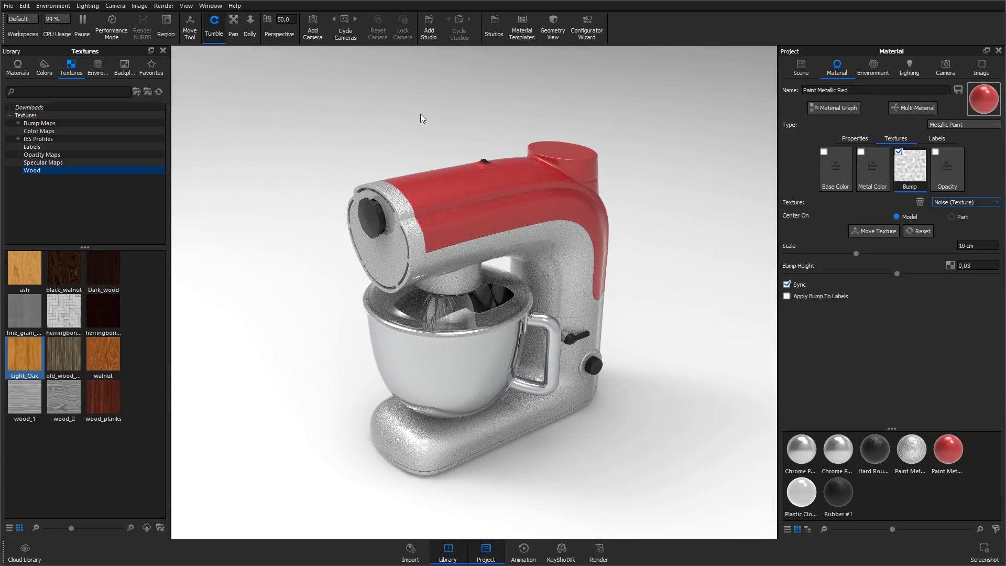